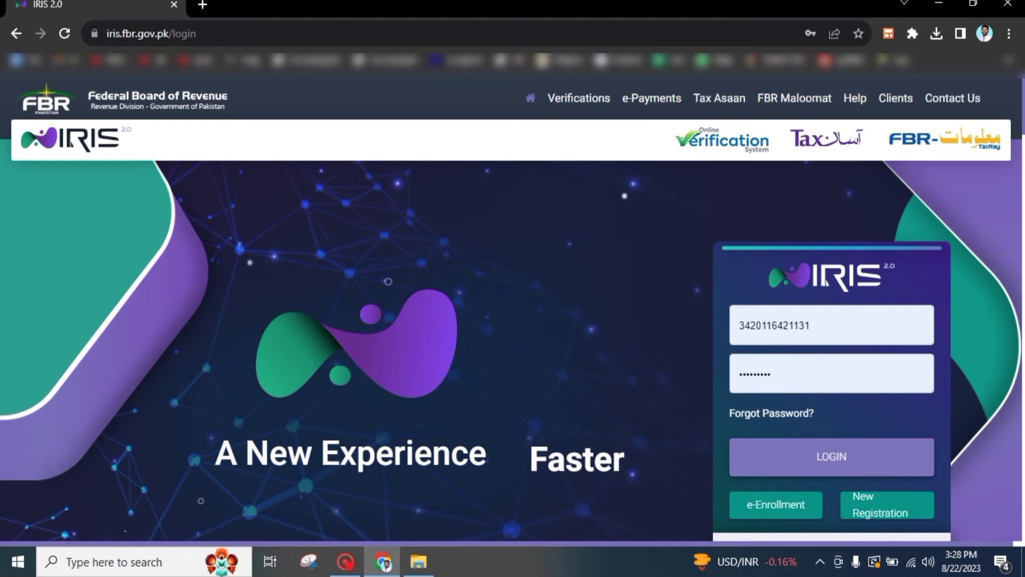
Sign in and start a normal return for the 01-Jul-2022 to 30-Jun-2023 period
{"action": "key", "text": "Return"}
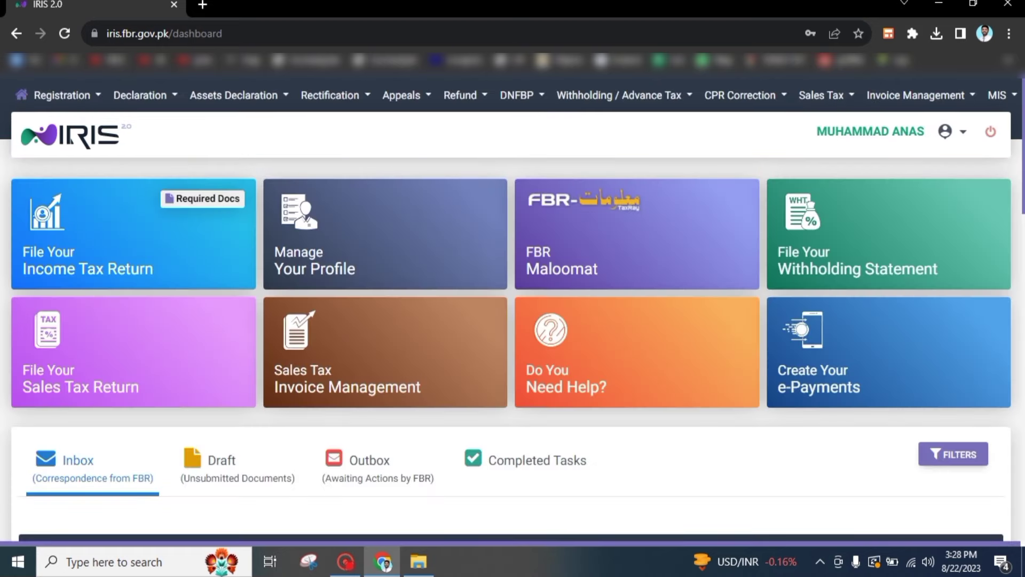
{"action": "left_click", "coordinate": [112, 237]}
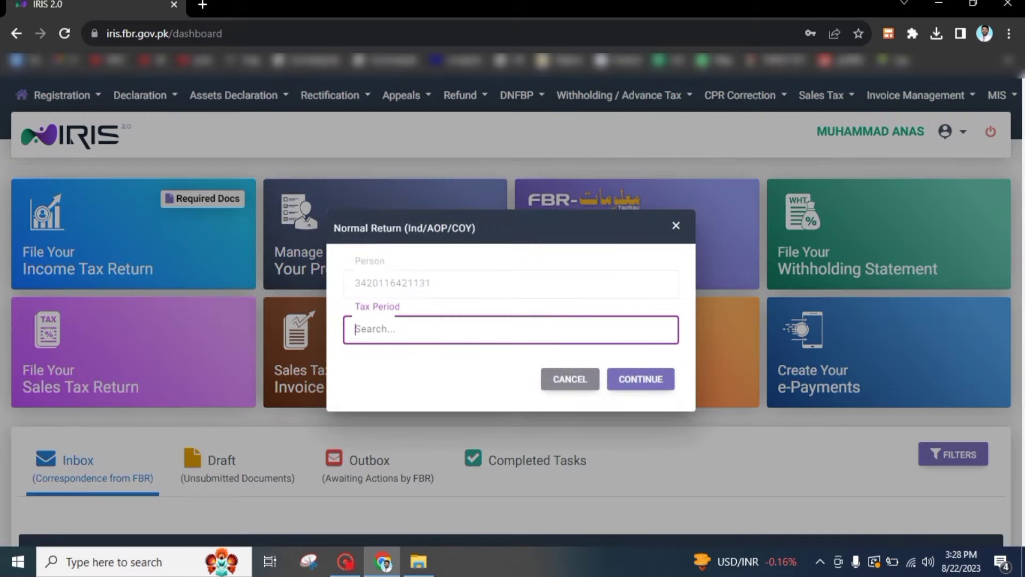
{"action": "type", "text": "2023"}
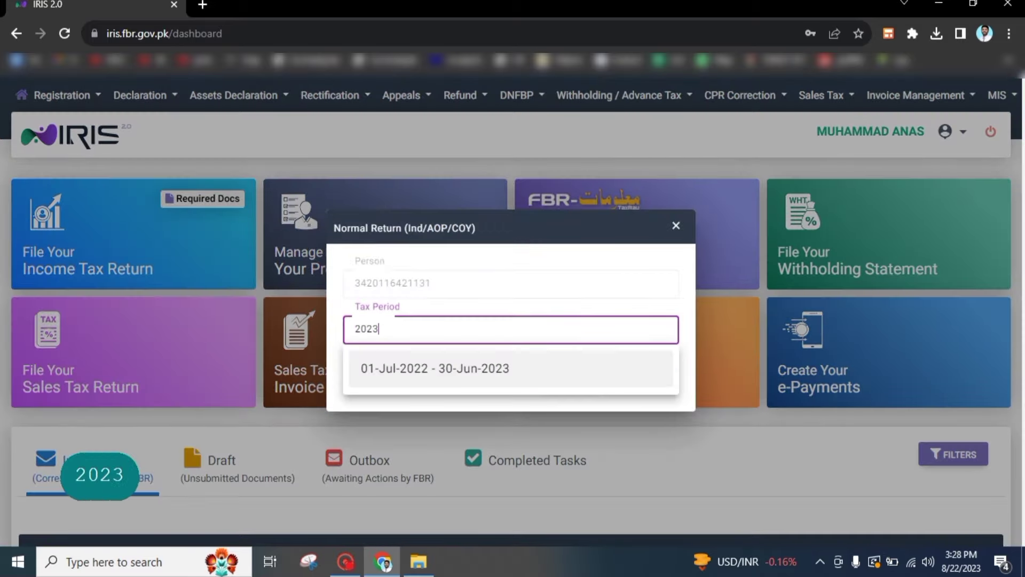
{"action": "key", "text": "Return"}
{"action": "left_click", "coordinate": [435, 370]}
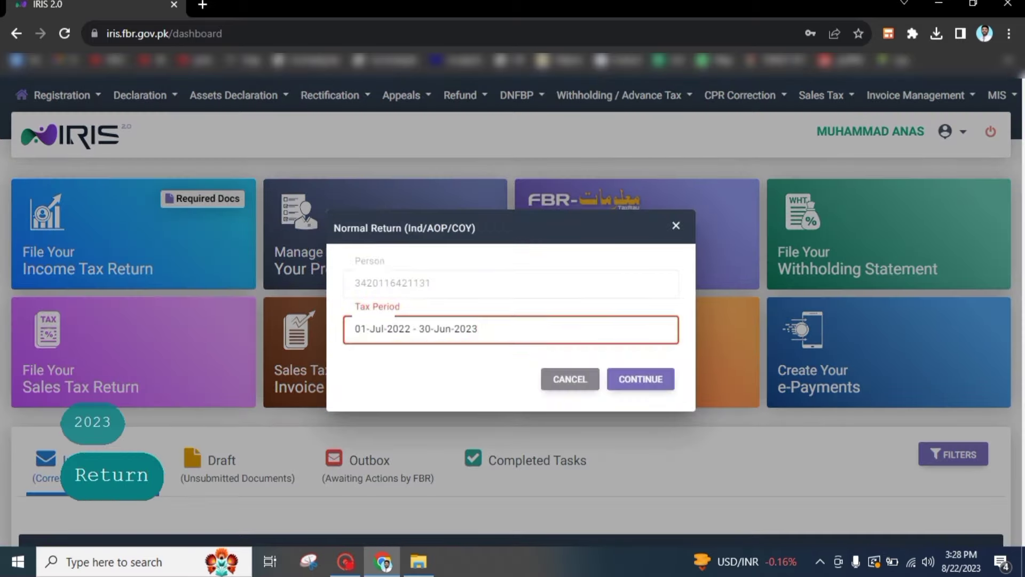
{"action": "left_click", "coordinate": [641, 378]}
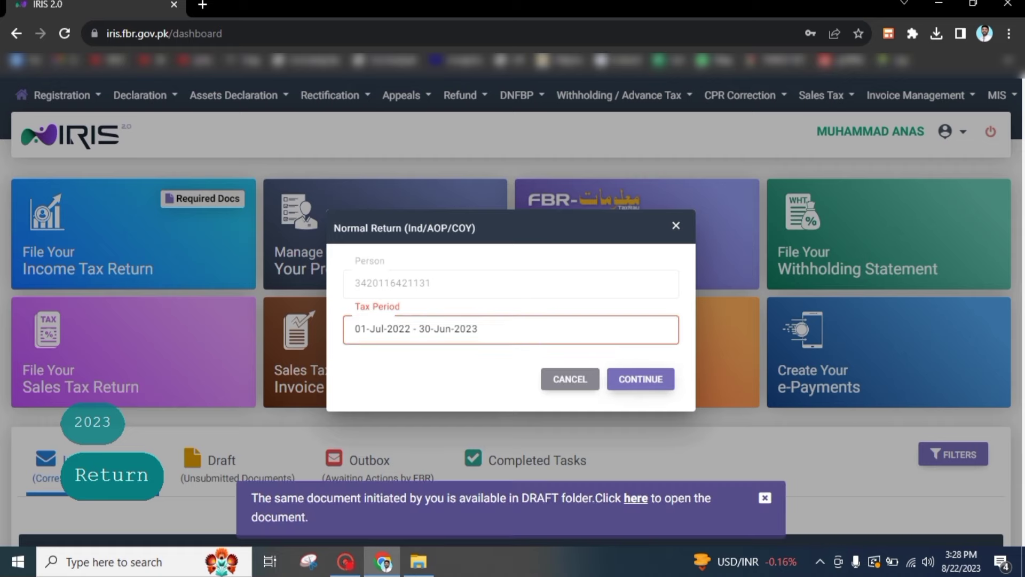
Cancel the new form, dismiss the draft notice, and view the 2023 draft under Draft
{"action": "left_click", "coordinate": [564, 381]}
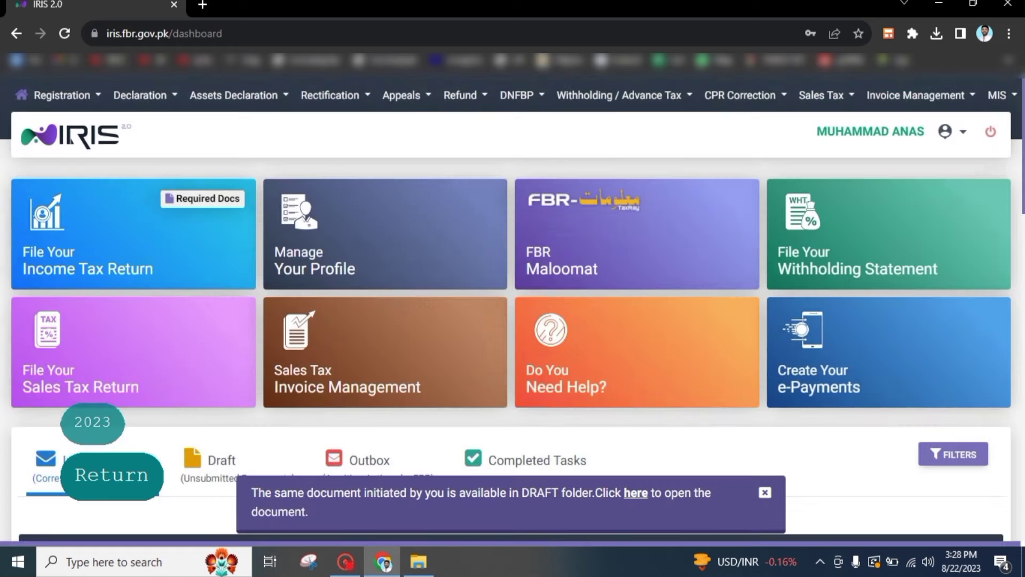
{"action": "left_click", "coordinate": [765, 492]}
{"action": "left_click", "coordinate": [235, 459]}
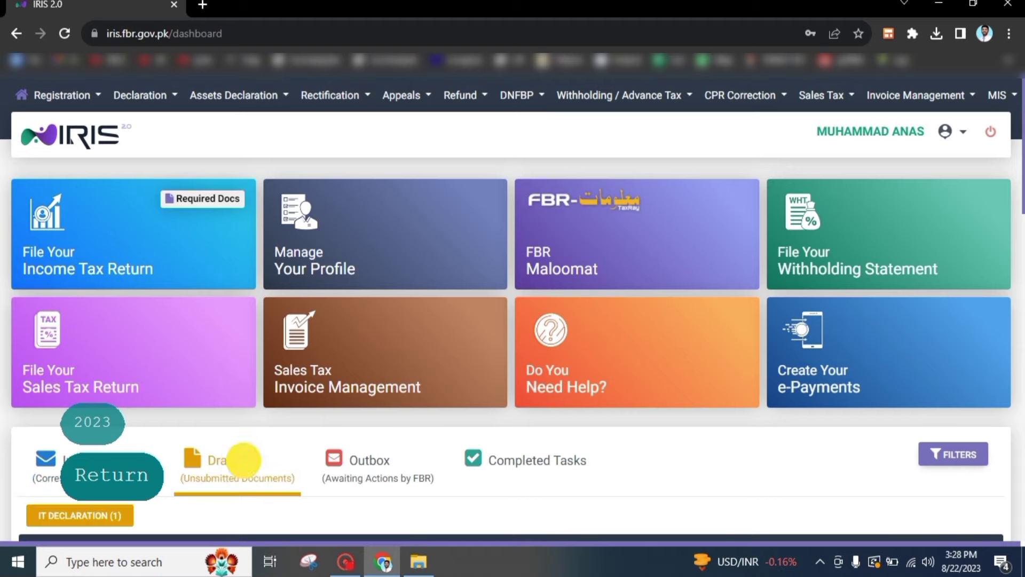
{"action": "left_click_drag", "start_coordinate": [1020, 195], "coordinate": [1020, 273]}
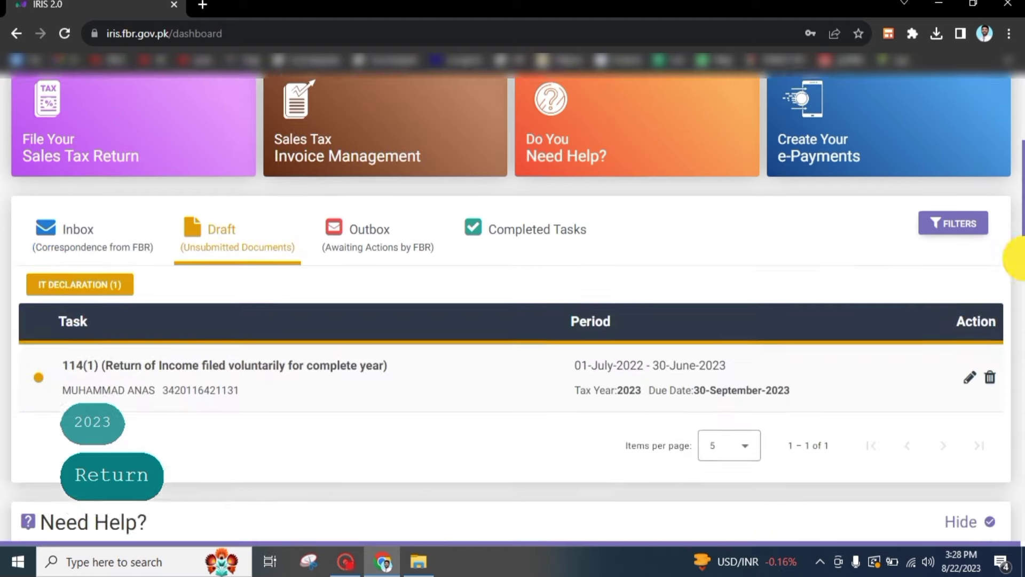
Try deleting the 2023 draft, then open it and unlock it for modification
{"action": "left_click", "coordinate": [989, 357]}
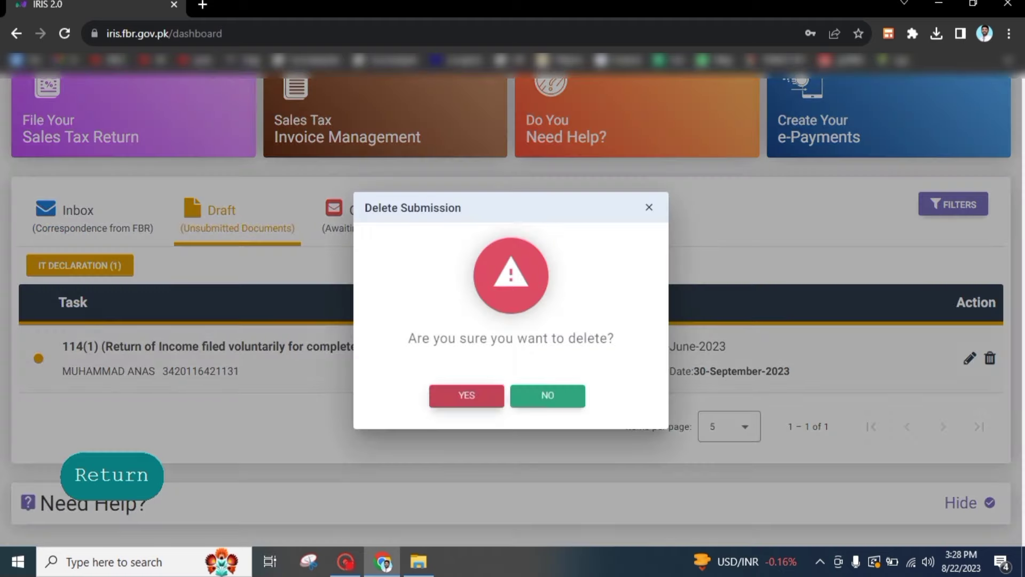
{"action": "left_click", "coordinate": [465, 393]}
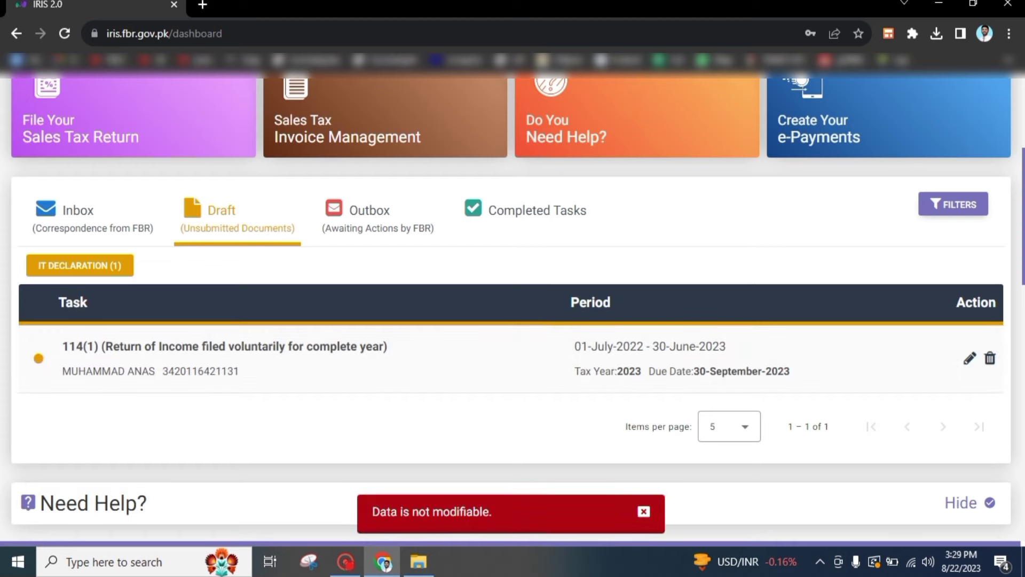
{"action": "left_click_drag", "start_coordinate": [1020, 208], "coordinate": [1020, 240]}
{"action": "left_click", "coordinate": [968, 268]}
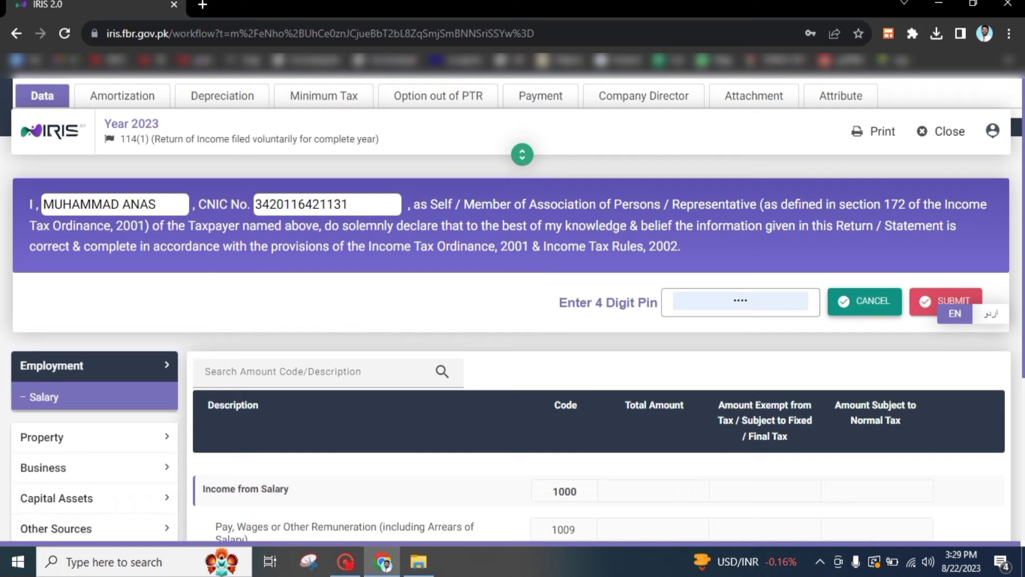
{"action": "left_click", "coordinate": [859, 302]}
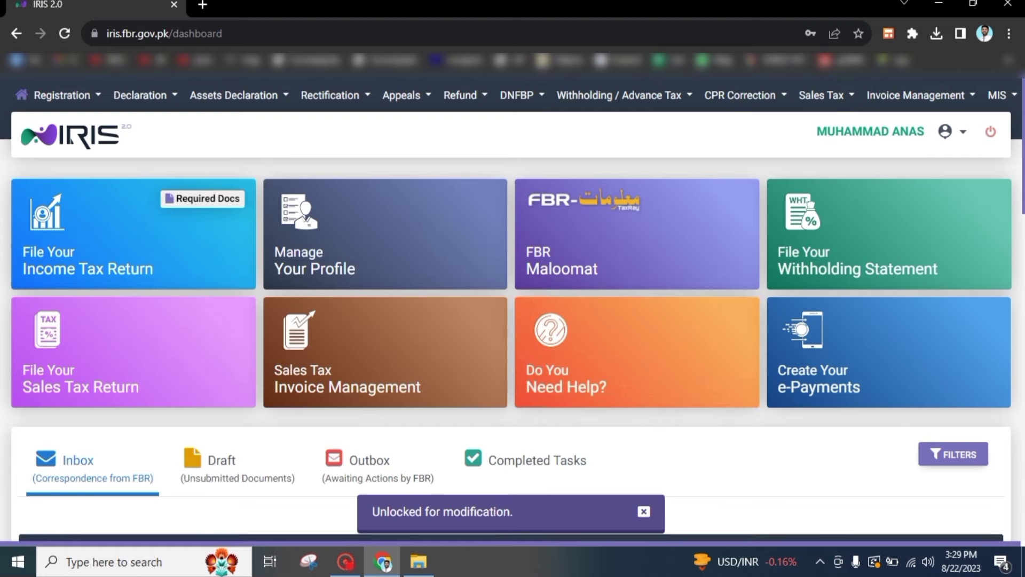
{"action": "scroll", "coordinate": [1015, 140], "scroll_direction": "down", "scroll_amount": 3}
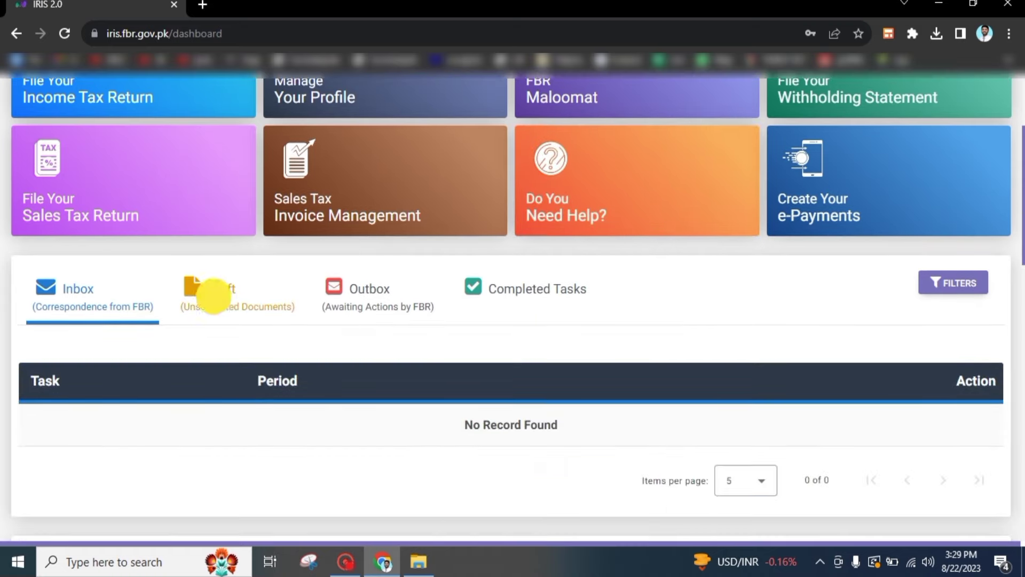
Delete the unlocked 2023 114(1) draft from the Draft tab, leaving no records
{"action": "left_click", "coordinate": [211, 296]}
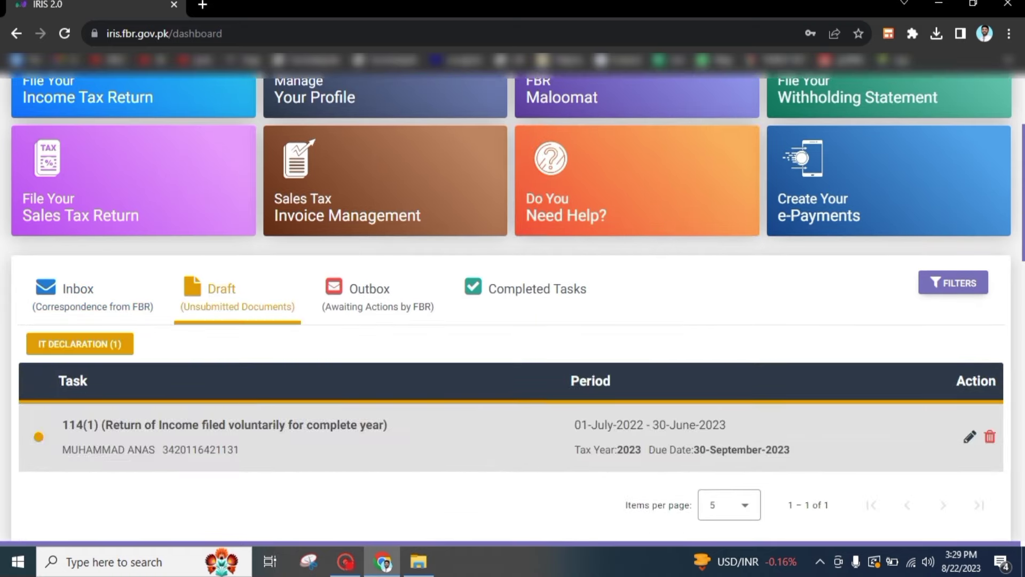
{"action": "left_click", "coordinate": [990, 436]}
{"action": "left_click", "coordinate": [467, 396]}
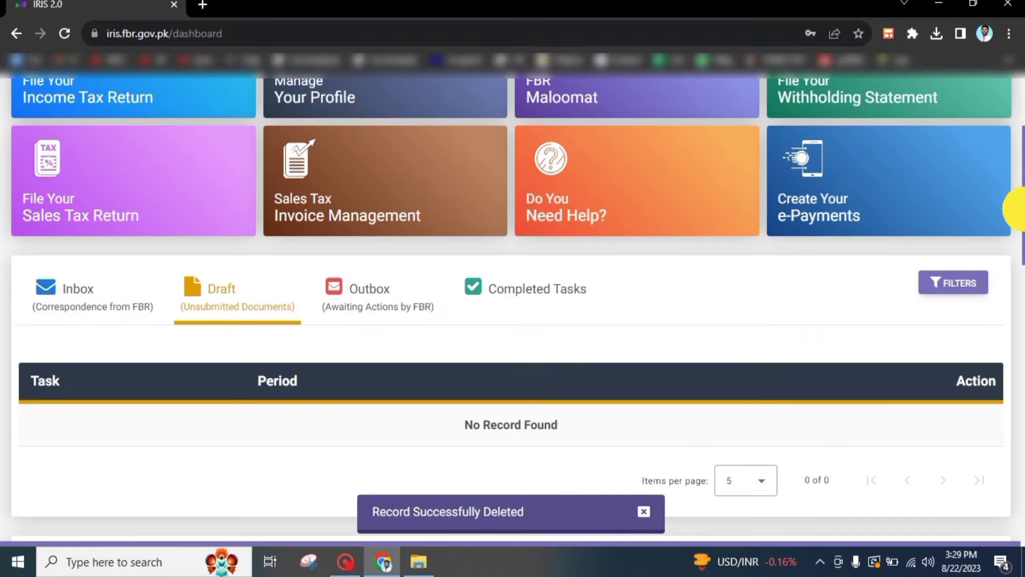
{"action": "left_click_drag", "start_coordinate": [1014, 202], "coordinate": [1009, 133]}
Change the account PIN to a new four-digit code, then start a new normal return
{"action": "left_click", "coordinate": [953, 132]}
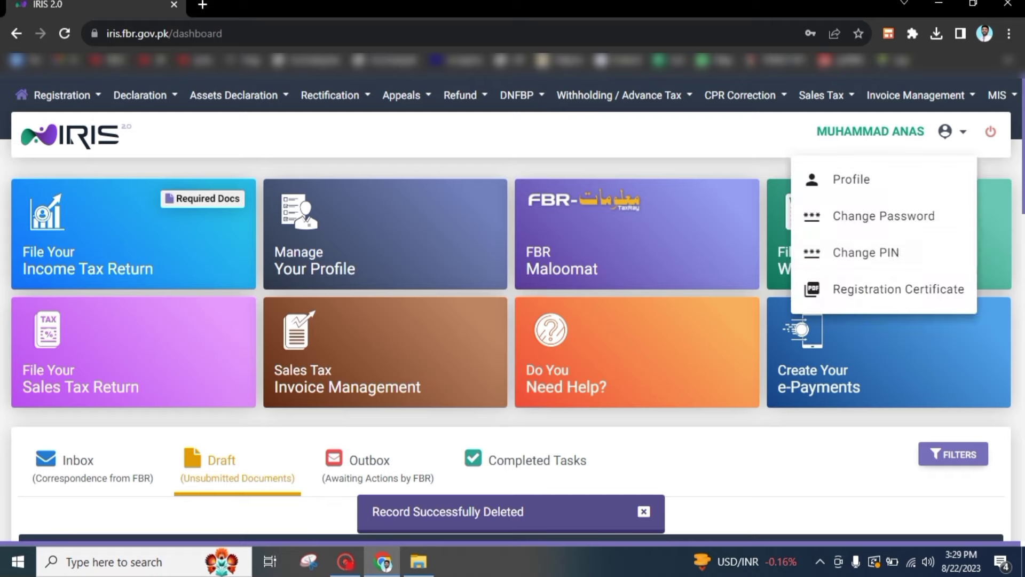
{"action": "left_click", "coordinate": [852, 249]}
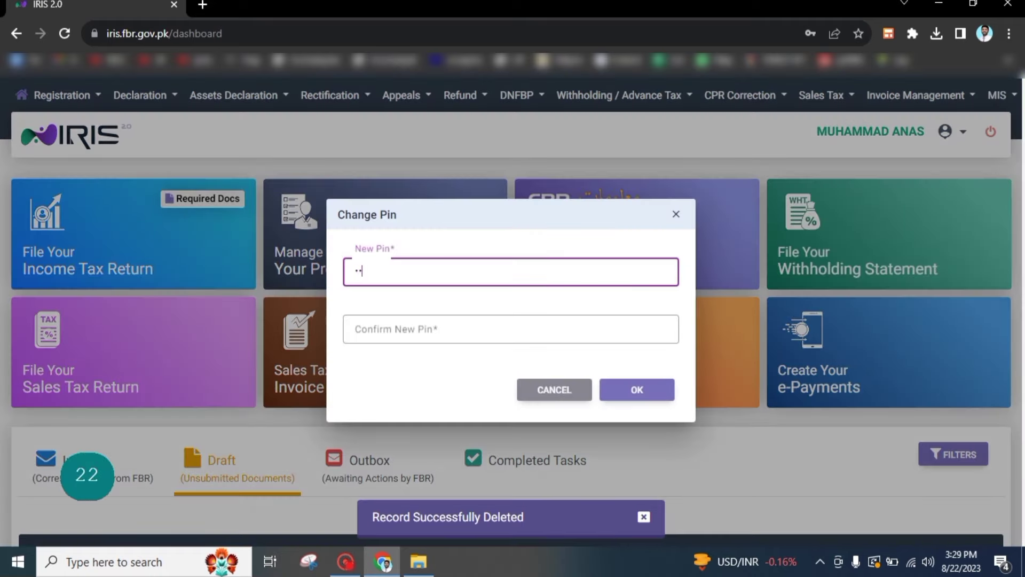
{"action": "key", "text": "Tab"}
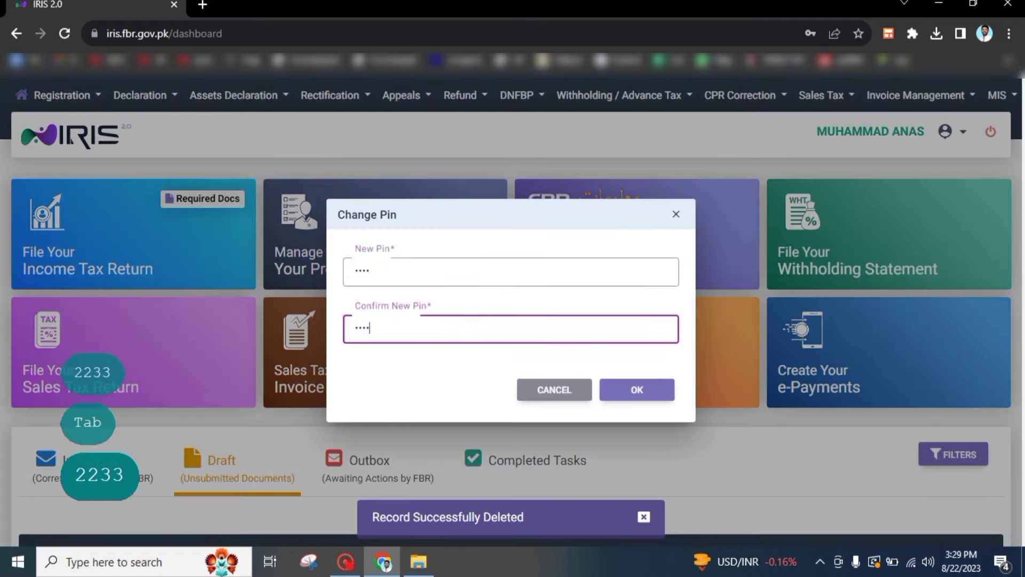
{"action": "key", "text": "Return"}
{"action": "left_click", "coordinate": [637, 391]}
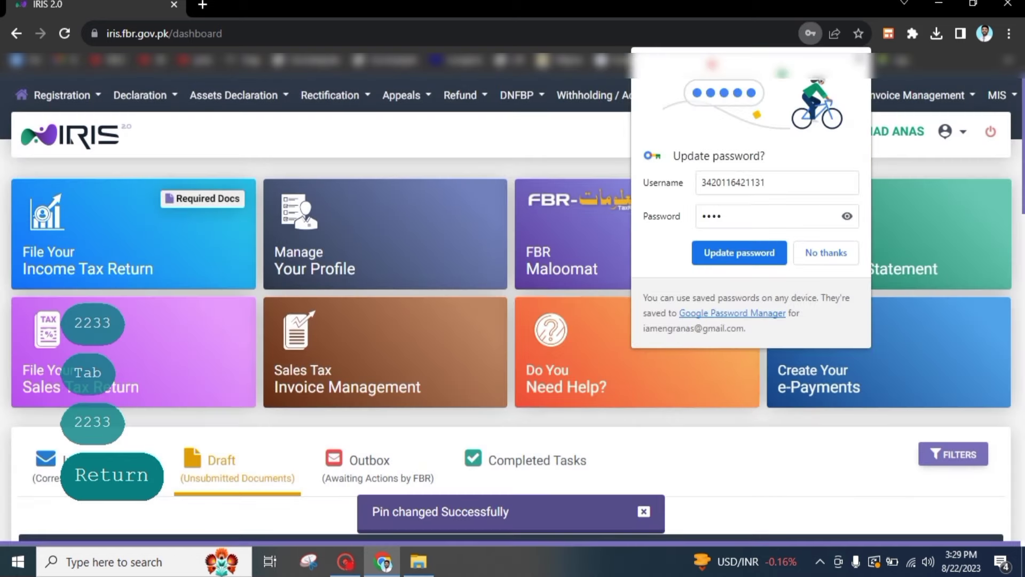
{"action": "left_click", "coordinate": [739, 253]}
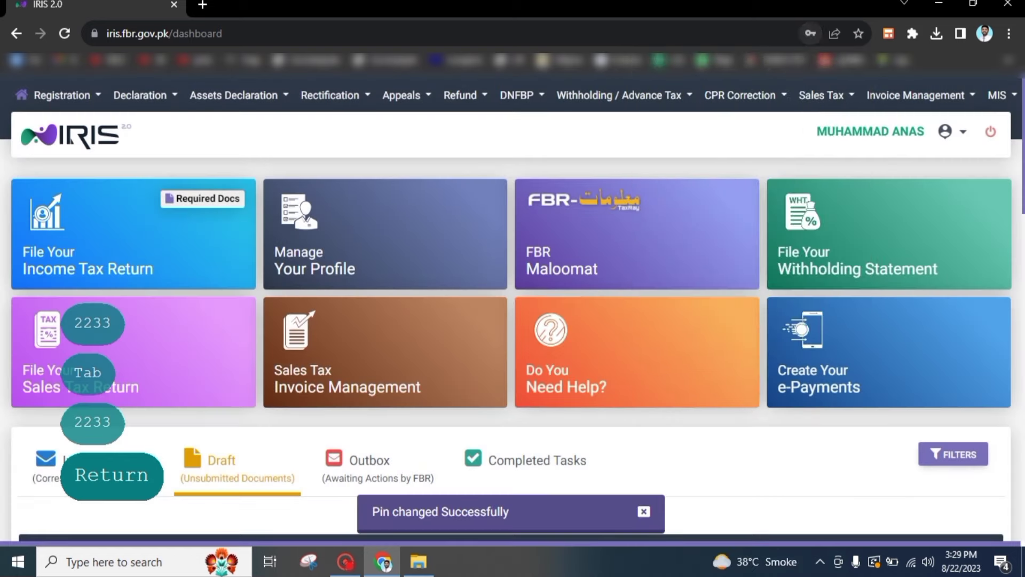
{"action": "left_click", "coordinate": [31, 225]}
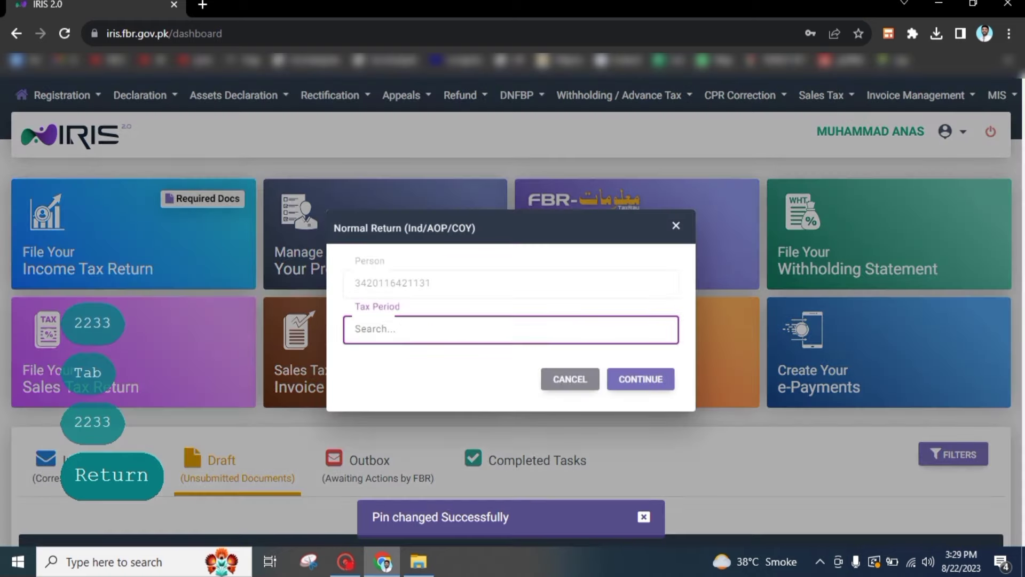
Choose the tax year 2023 period (01-Jul-2022 to 30-Jun-2023) and open the return form
{"action": "type", "text": "2023"}
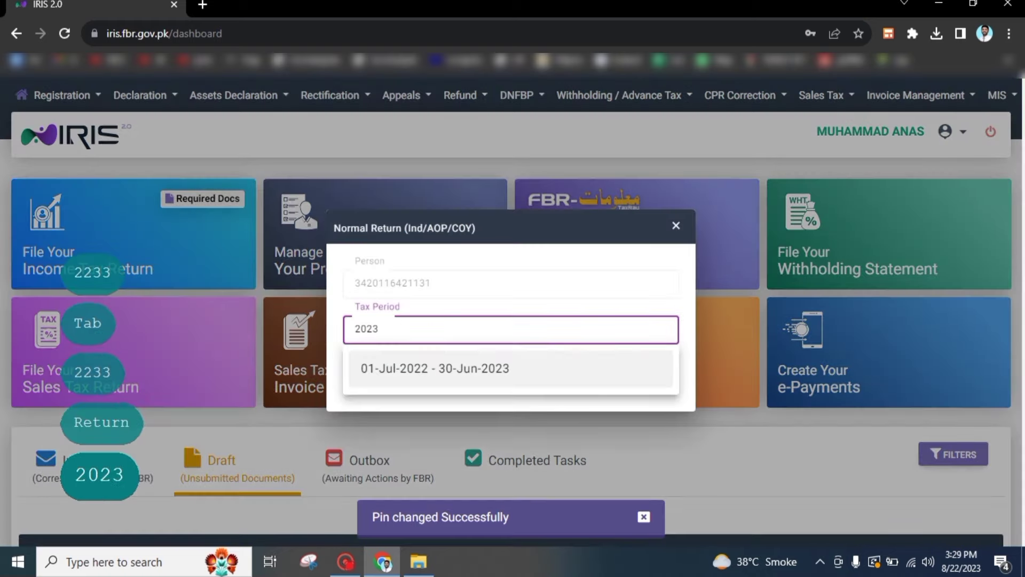
{"action": "left_click", "coordinate": [435, 368]}
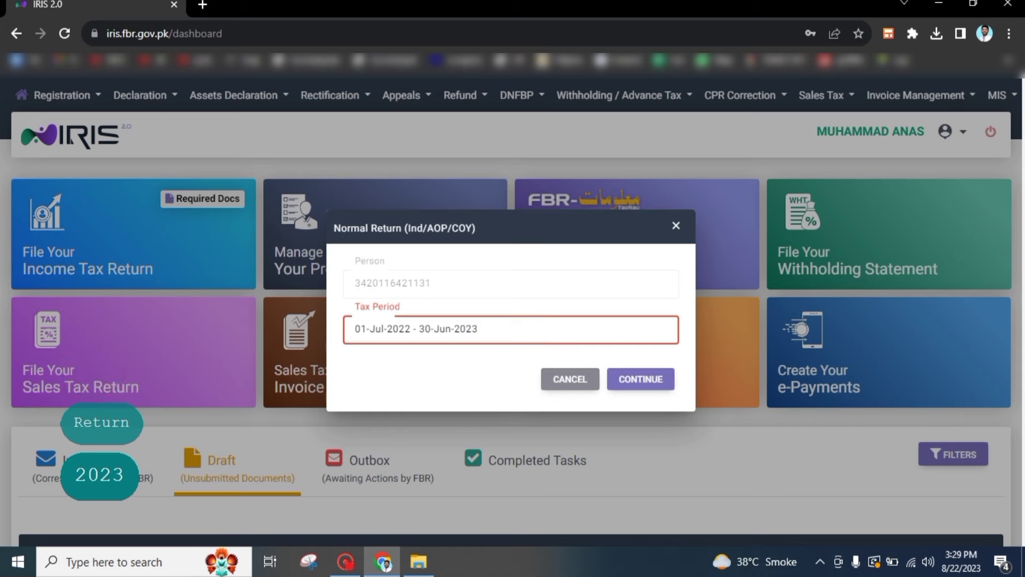
{"action": "left_click", "coordinate": [641, 378]}
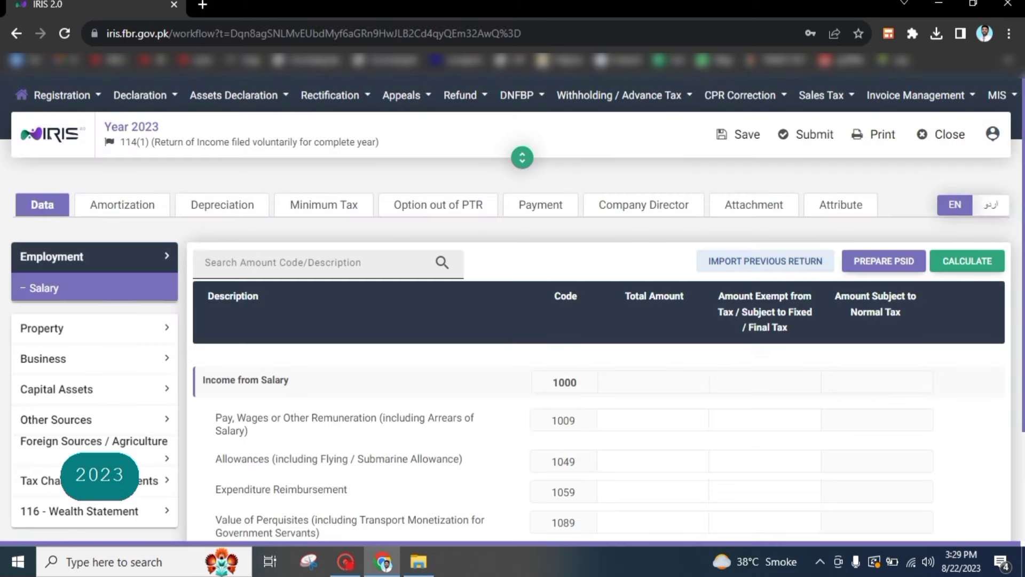
Enter 500,000 as the Pay, Wages or Other Remuneration (1009) total and recalculate
{"action": "key", "text": "Right"}
{"action": "key", "text": "Right"}
{"action": "key", "text": "Right"}
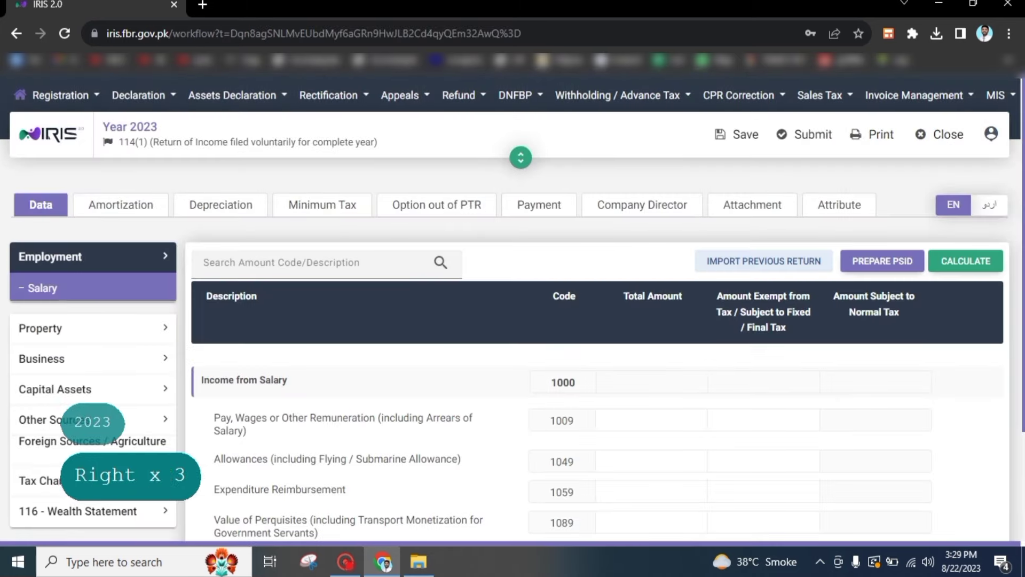
{"action": "scroll", "coordinate": [989, 321], "scroll_direction": "down", "scroll_amount": 2}
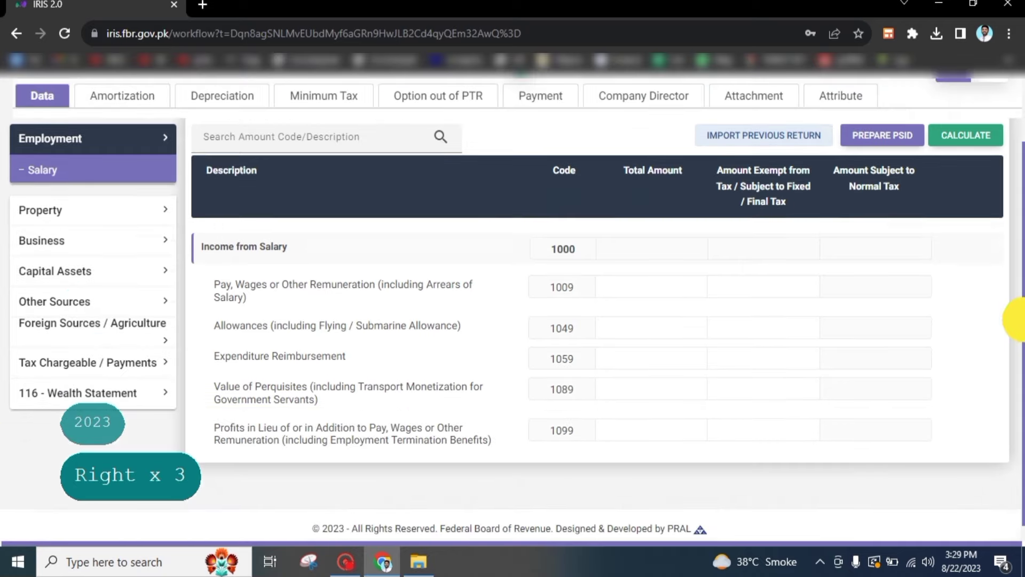
{"action": "left_click", "coordinate": [763, 277]}
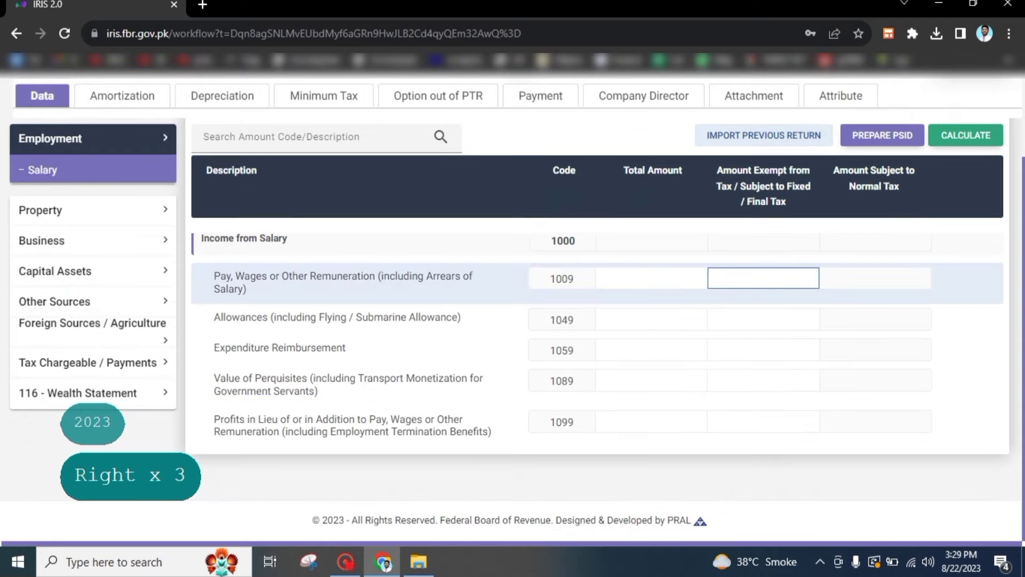
{"action": "left_click", "coordinate": [675, 274]}
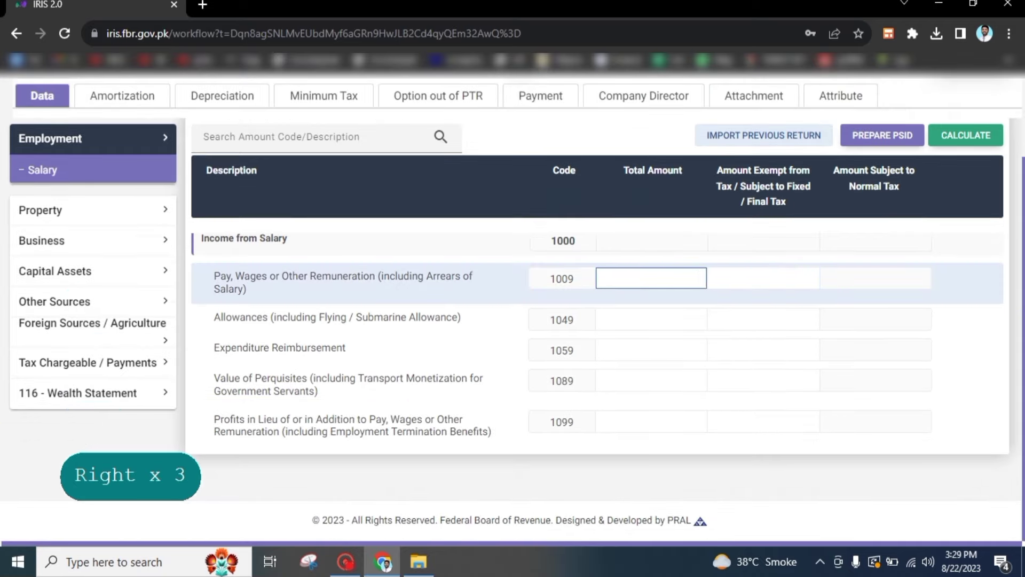
{"action": "type", "text": "500,00"}
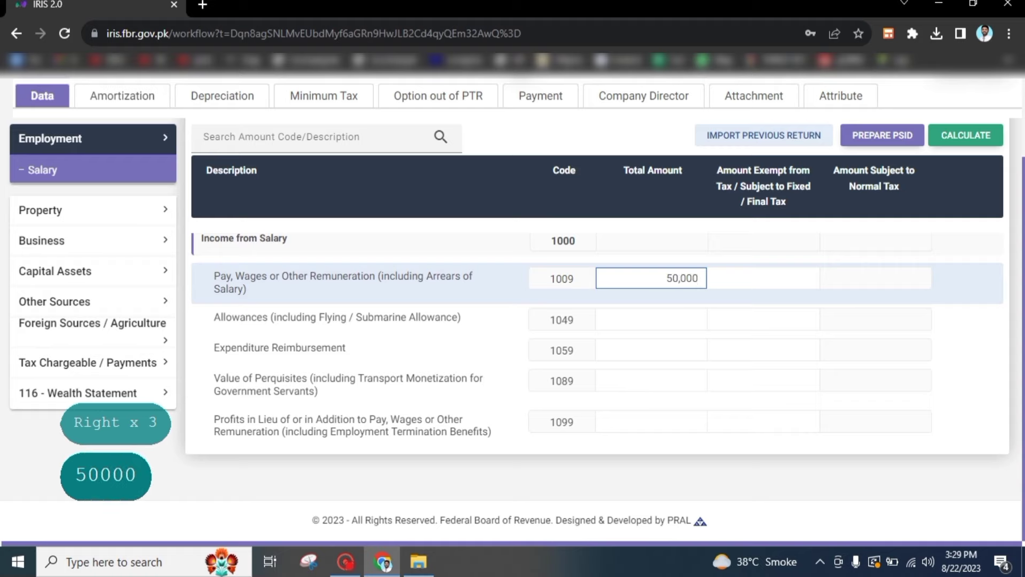
{"action": "type", "text": "0"}
{"action": "left_click", "coordinate": [962, 135]}
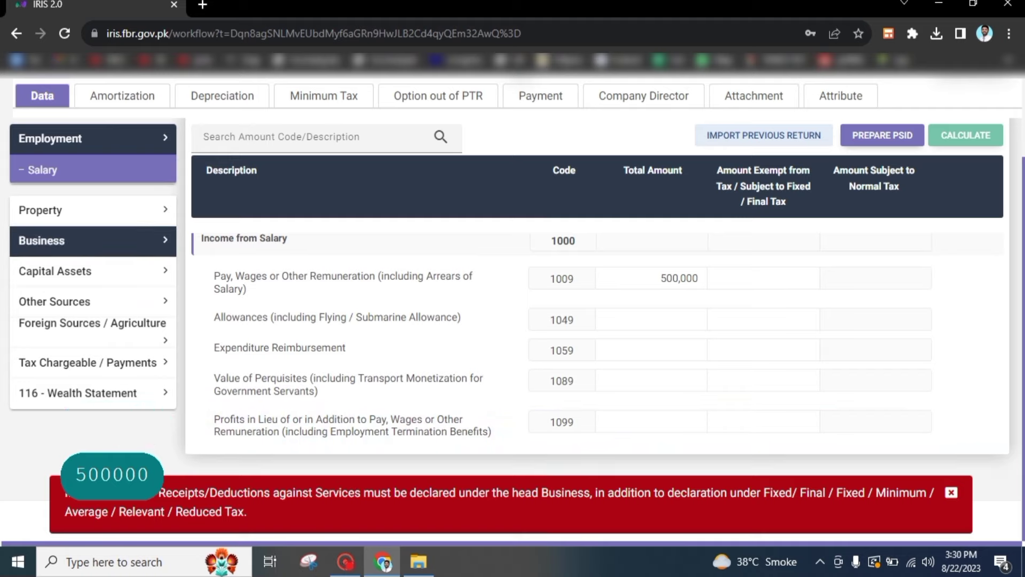
Enter 0 as the exempt amount for Others (3128) in Business Other Revenues, then recalculate
{"action": "left_click", "coordinate": [54, 241]}
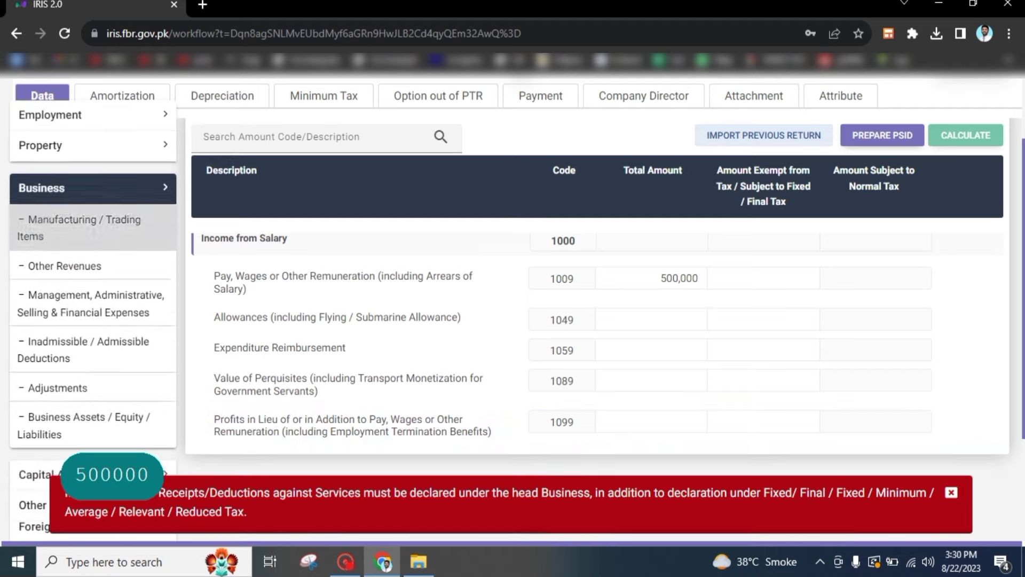
{"action": "left_click", "coordinate": [67, 266]}
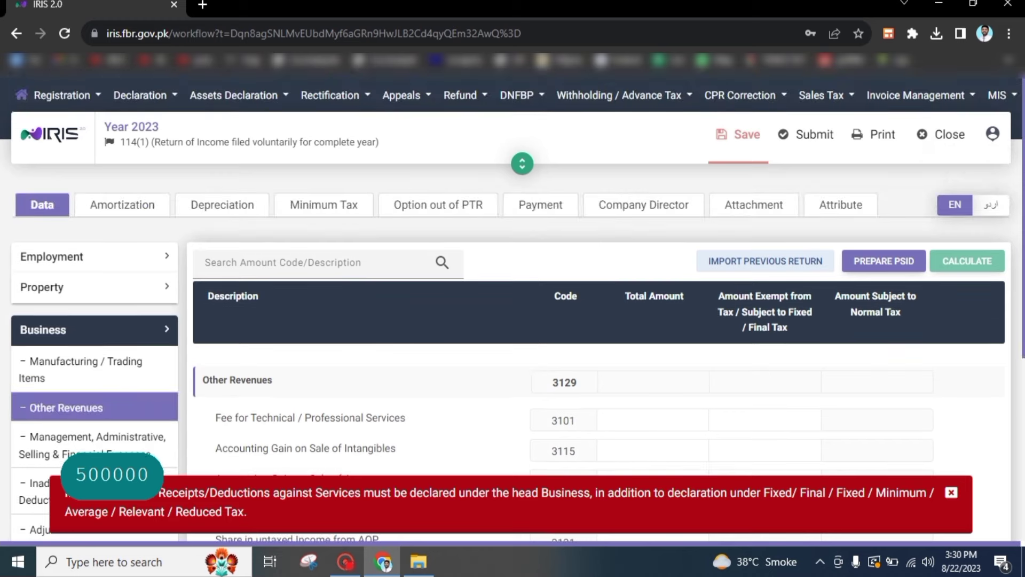
{"action": "scroll", "coordinate": [588, 374], "scroll_direction": "down", "scroll_amount": 3}
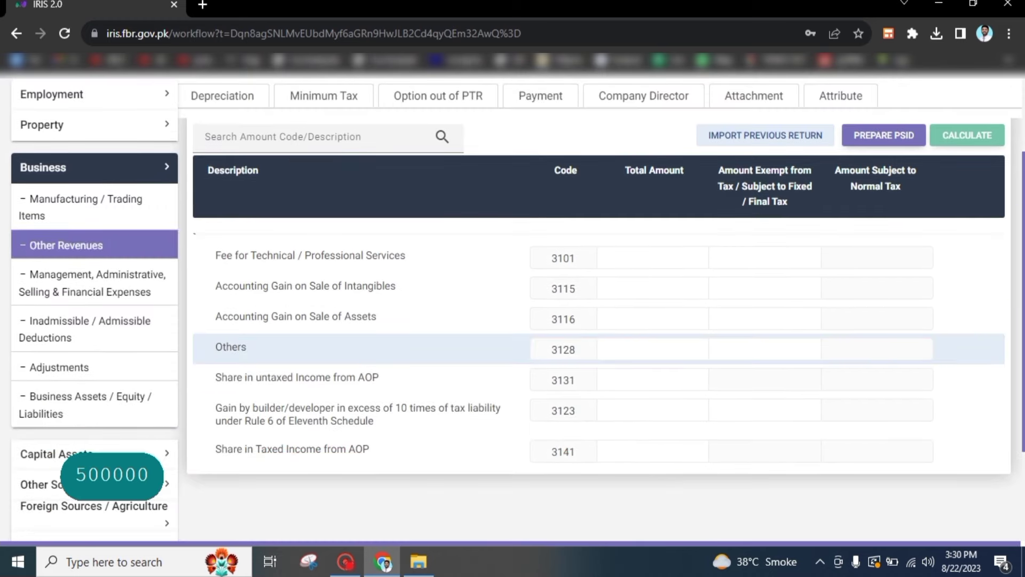
{"action": "left_click", "coordinate": [765, 349]}
{"action": "type", "text": "0"}
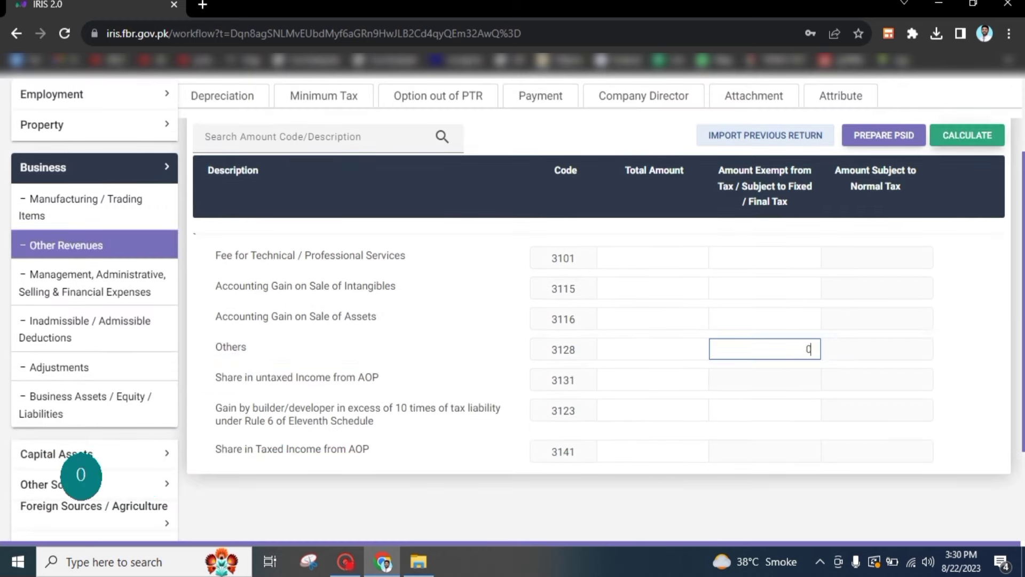
{"action": "left_click", "coordinate": [967, 135]}
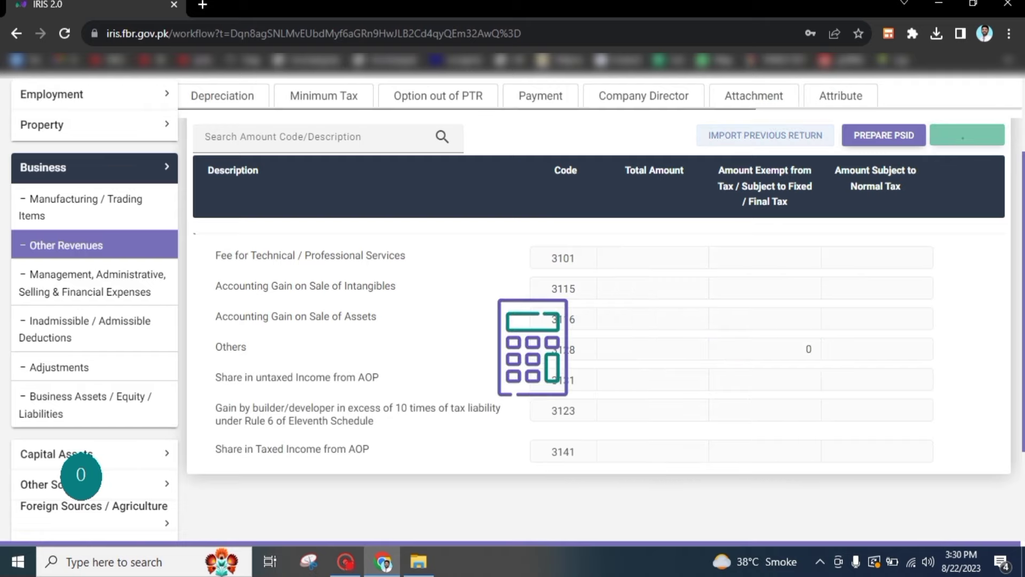
Recalculate on Employment Salary so 500,000 shows as subject to normal tax, 0 exempt
{"action": "scroll", "coordinate": [1019, 316], "scroll_direction": "up", "scroll_amount": 1}
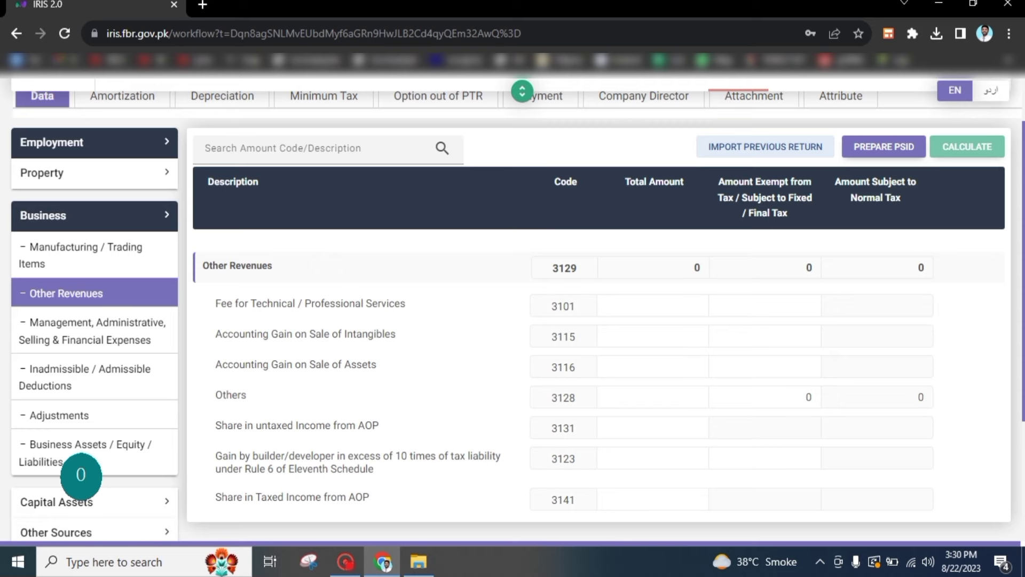
{"action": "left_click", "coordinate": [52, 142]}
{"action": "left_click", "coordinate": [44, 172]}
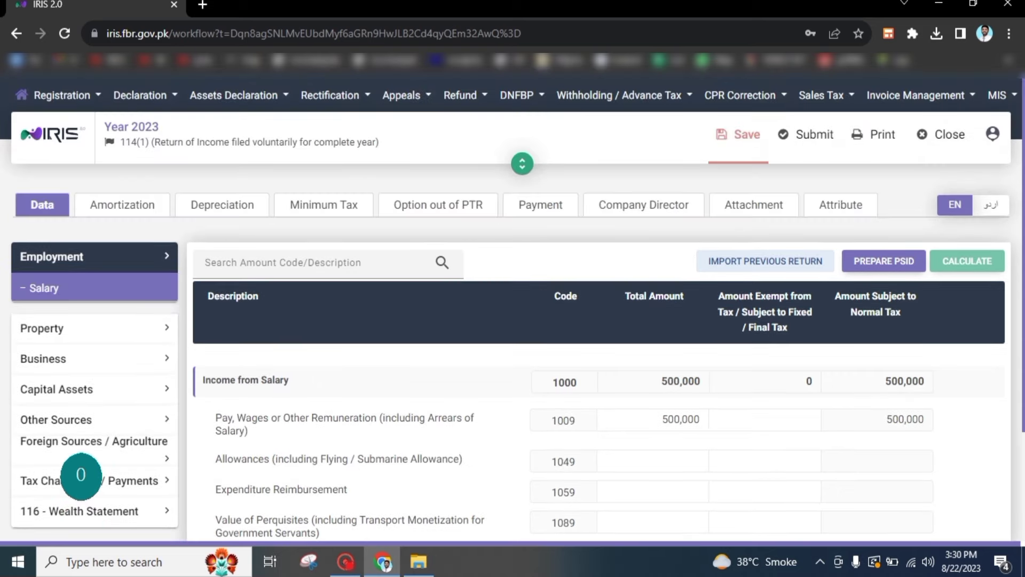
{"action": "left_click", "coordinate": [951, 261]}
{"action": "left_click_drag", "start_coordinate": [1021, 307], "coordinate": [1015, 353]}
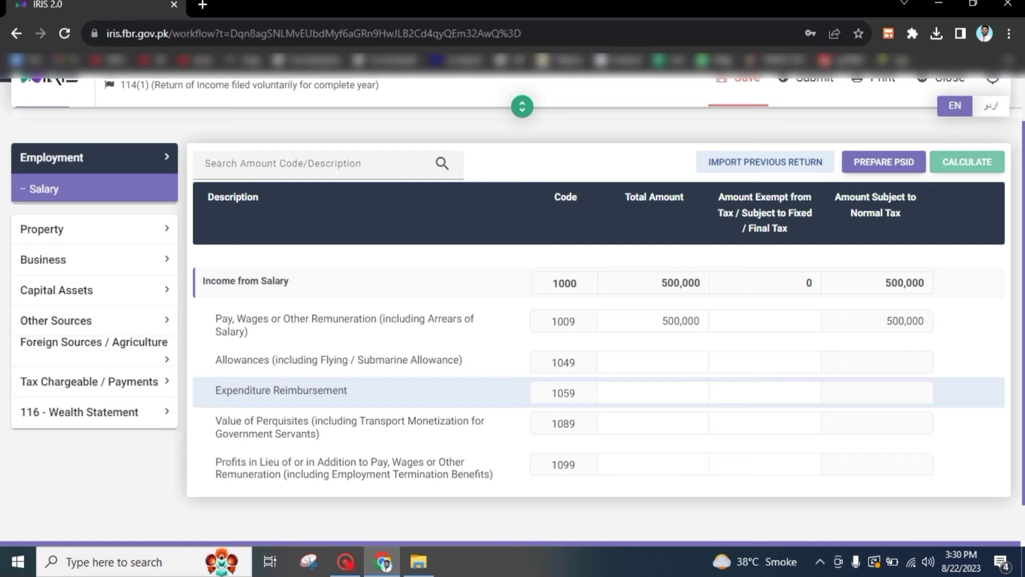
{"action": "left_click", "coordinate": [42, 230]}
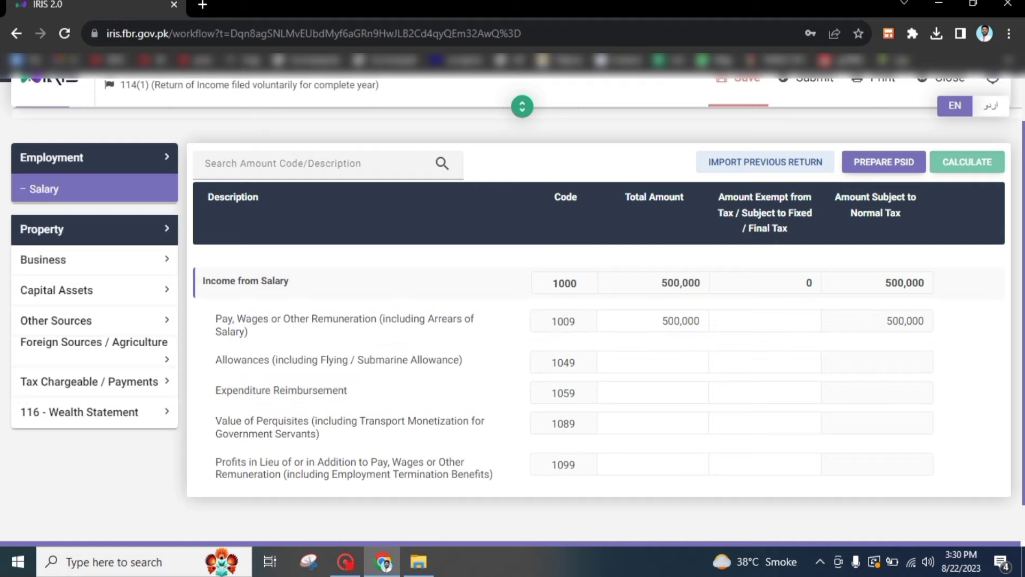
Review the Tax Chargeable / Payments computations: 500,000 taxable income and 35 withholding tax
{"action": "left_click", "coordinate": [43, 317]}
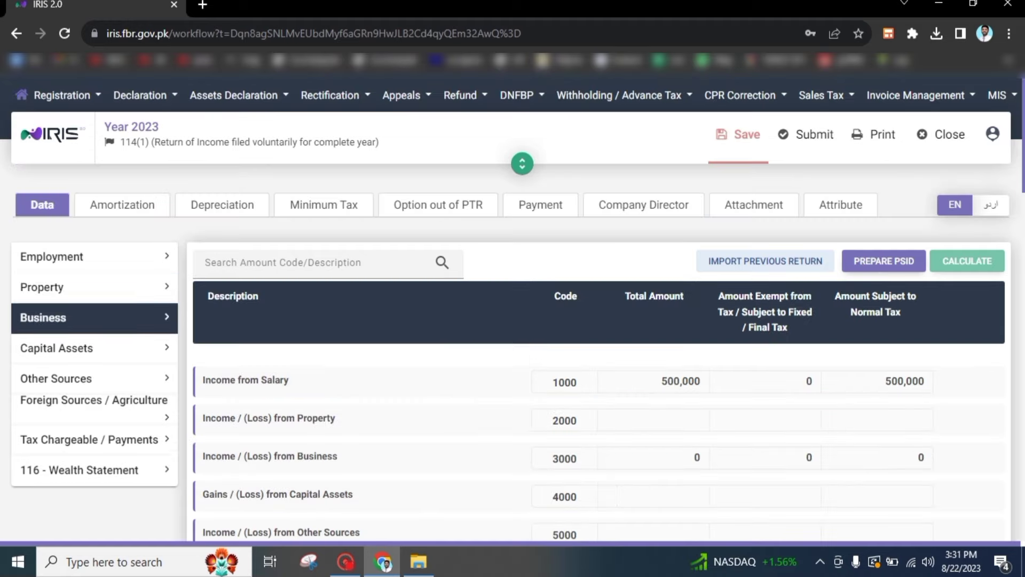
{"action": "left_click", "coordinate": [56, 347]}
{"action": "left_click", "coordinate": [32, 374]}
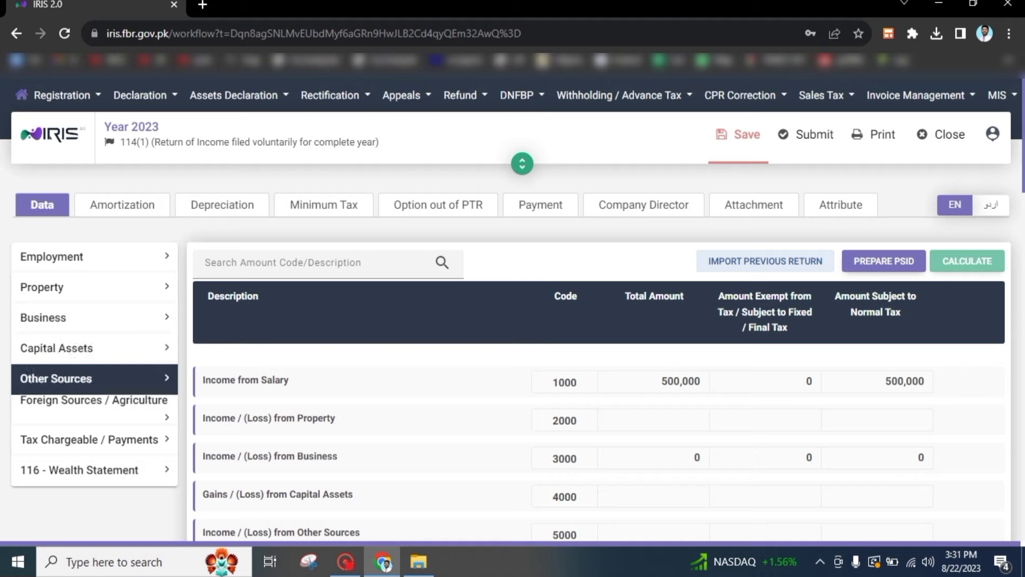
{"action": "left_click", "coordinate": [59, 405]}
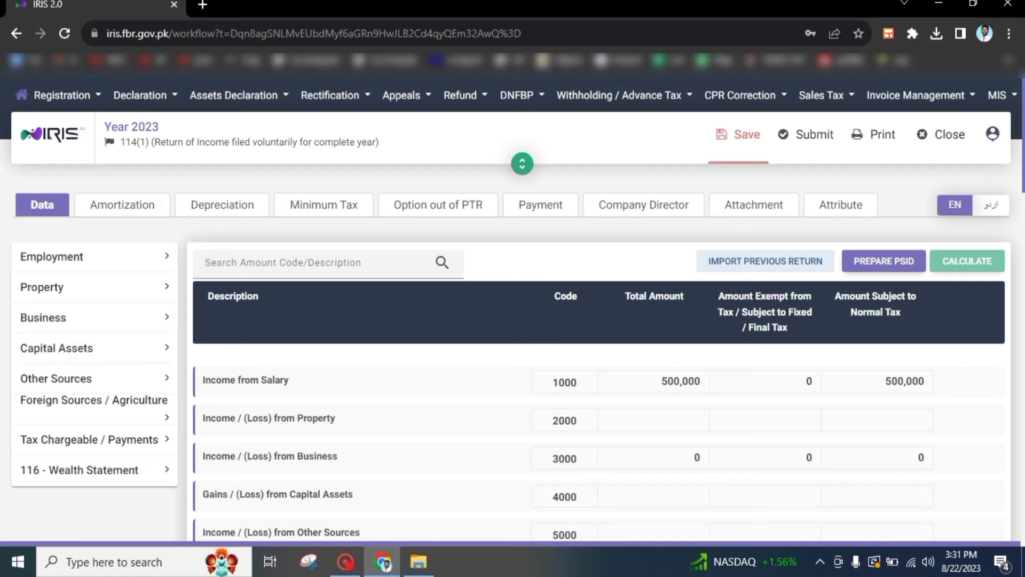
{"action": "left_click", "coordinate": [68, 447]}
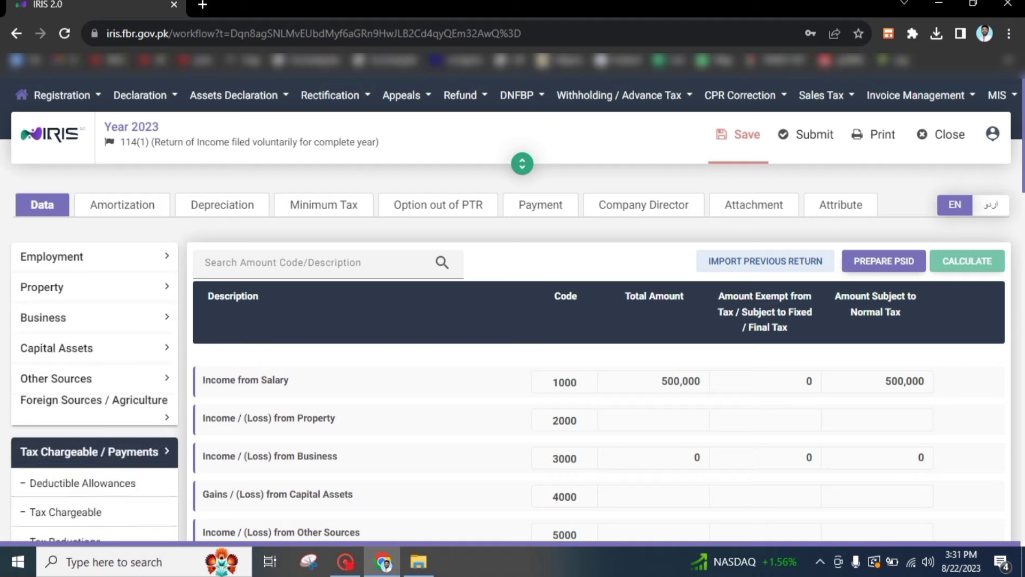
{"action": "key", "text": "Down"}
{"action": "key", "text": "Down"}
{"action": "key", "text": "Down"}
{"action": "key", "text": "Down"}
{"action": "key", "text": "Down"}
{"action": "key", "text": "Down"}
{"action": "key", "text": "Down"}
{"action": "key", "text": "Down"}
{"action": "key", "text": "Down"}
{"action": "key", "text": "Down"}
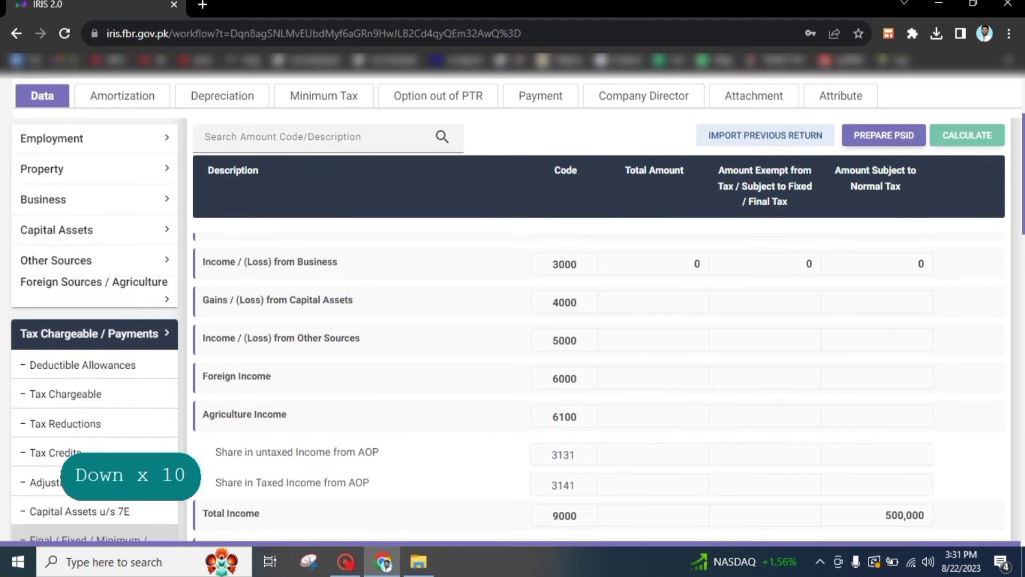
{"action": "key", "text": "Down"}
{"action": "key", "text": "Down"}
{"action": "key", "text": "Down"}
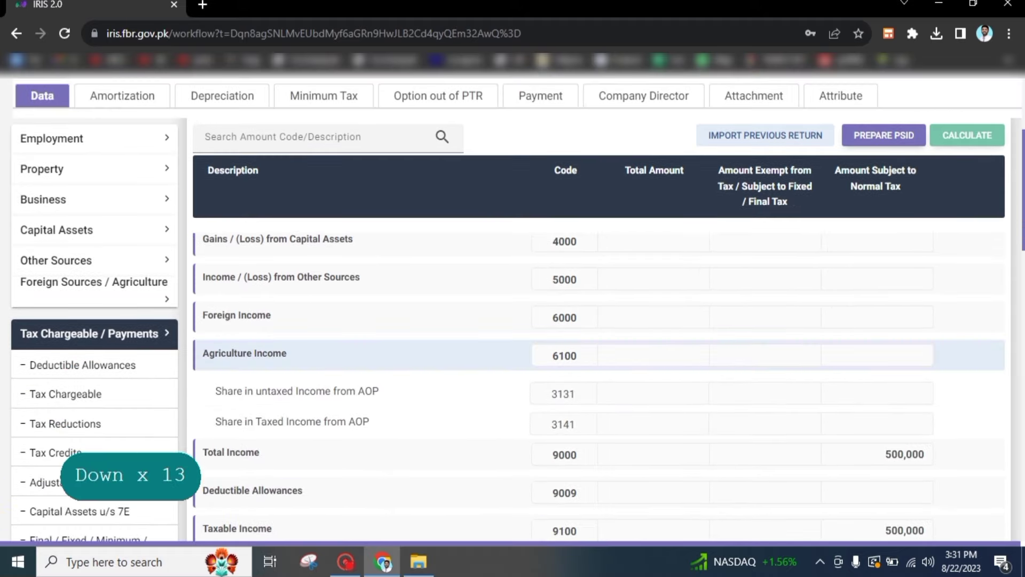
{"action": "left_click_drag", "start_coordinate": [1021, 216], "coordinate": [1021, 534]}
{"action": "scroll", "coordinate": [61, 398], "scroll_direction": "up", "scroll_amount": 1}
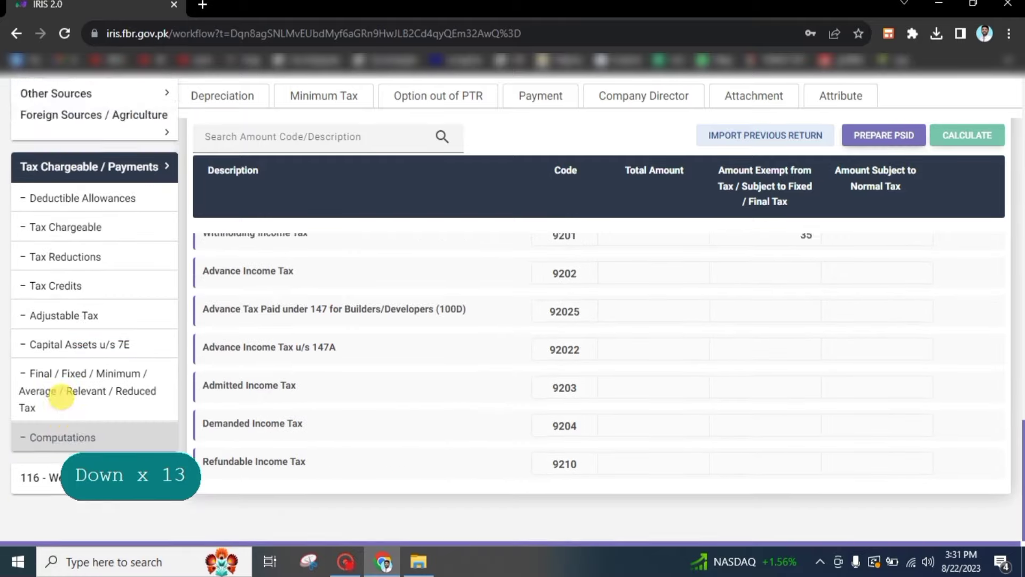
{"action": "scroll", "coordinate": [61, 398], "scroll_direction": "up", "scroll_amount": 15}
{"action": "left_click_drag", "start_coordinate": [1021, 136], "coordinate": [1011, 457]}
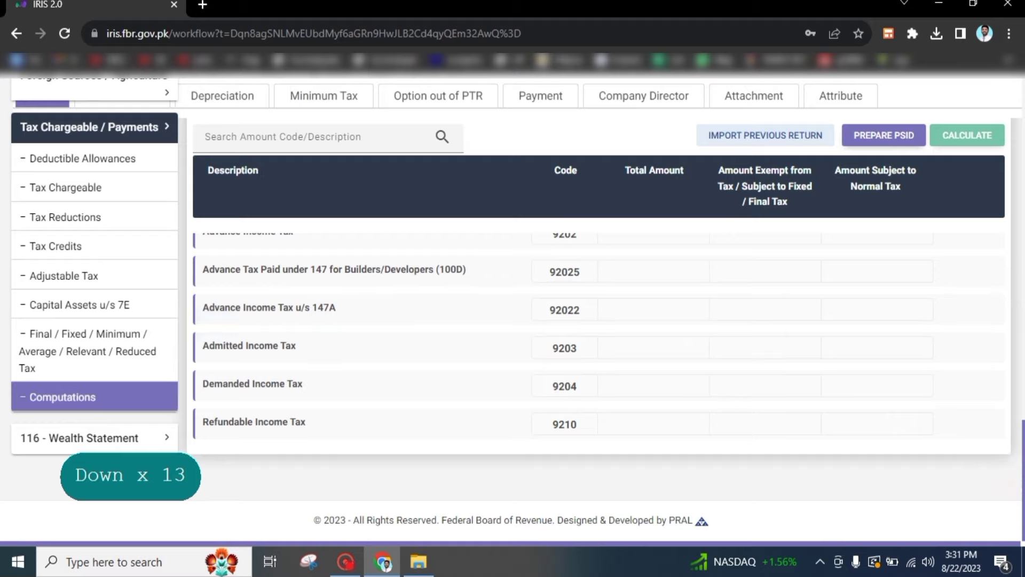
{"action": "left_click", "coordinate": [48, 438]}
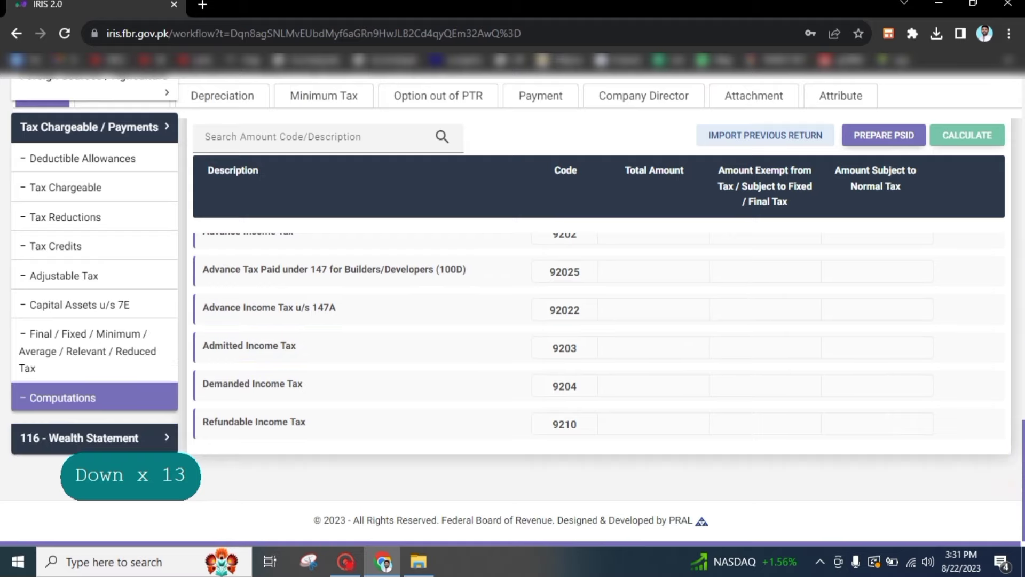
Enter personal expenses of 240,000 rent and 20,000 vehicle running and maintenance
{"action": "left_click", "coordinate": [75, 382]}
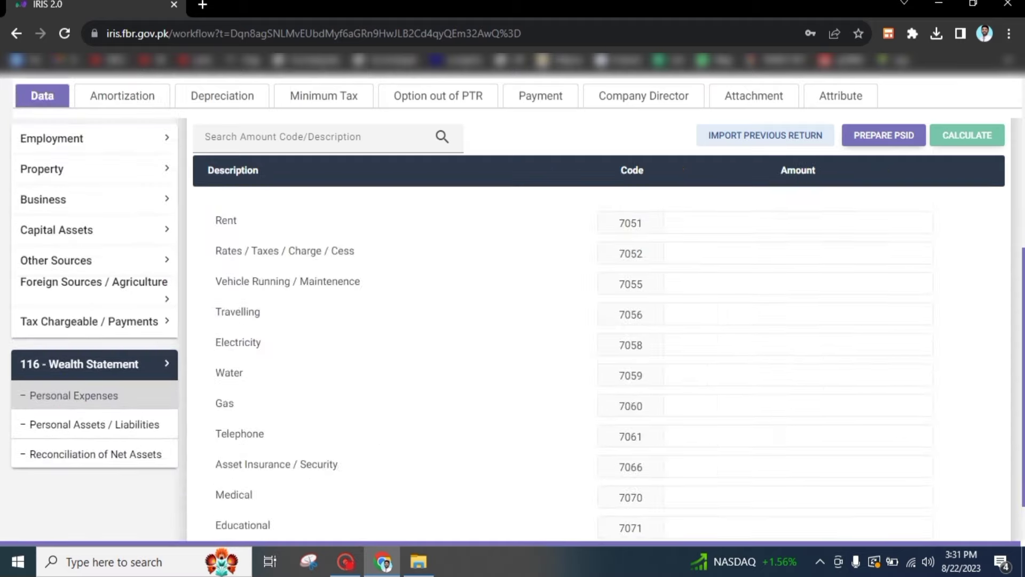
{"action": "scroll", "coordinate": [1010, 308], "scroll_direction": "down", "scroll_amount": 3}
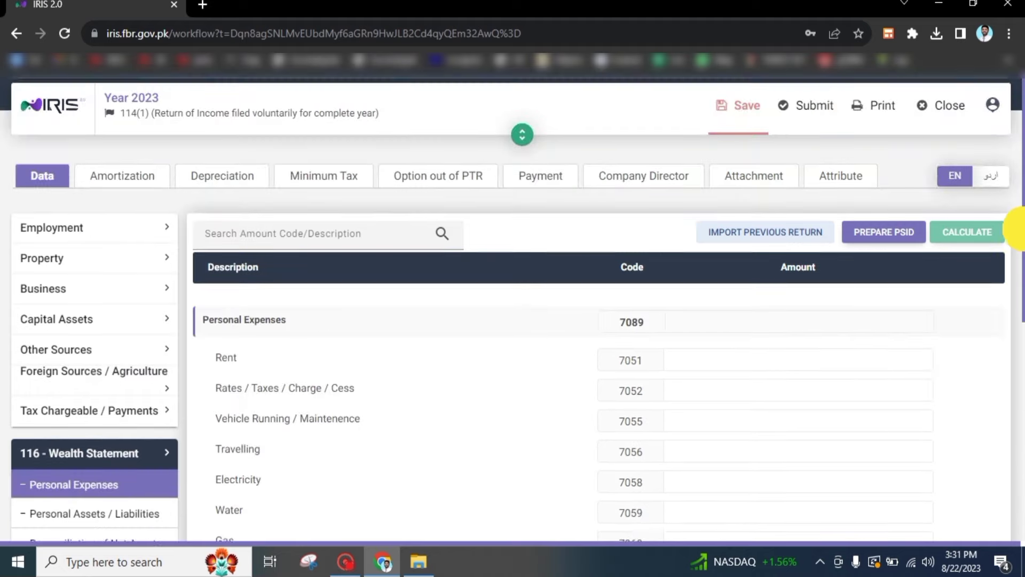
{"action": "left_click", "coordinate": [910, 227]}
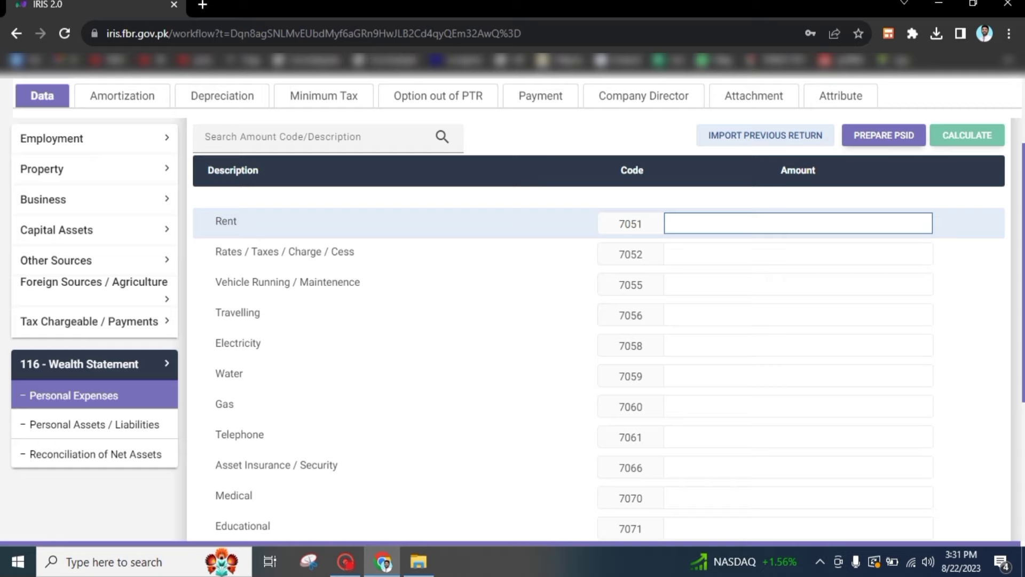
{"action": "type", "text": "2400000"}
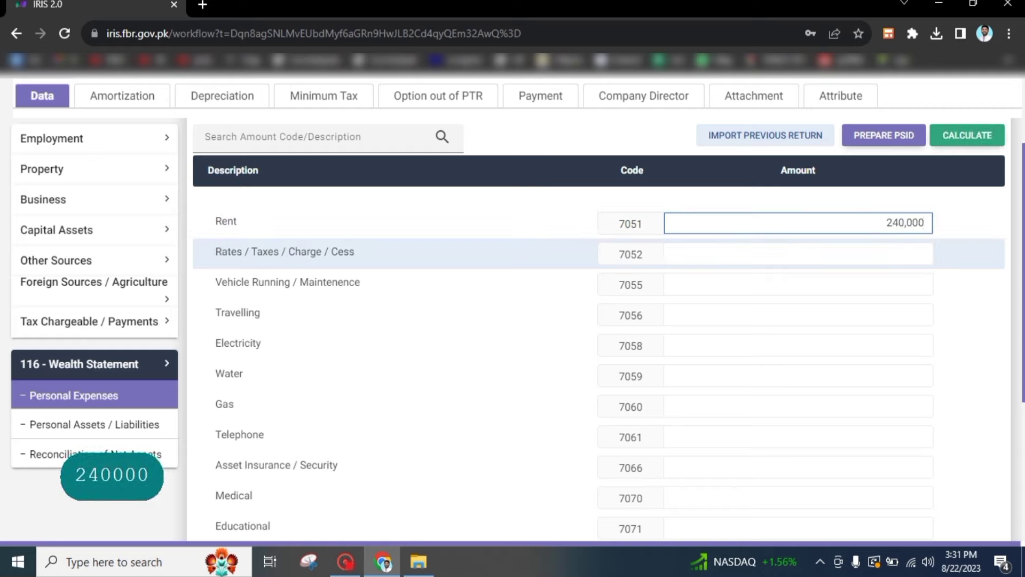
{"action": "left_click", "coordinate": [786, 286]}
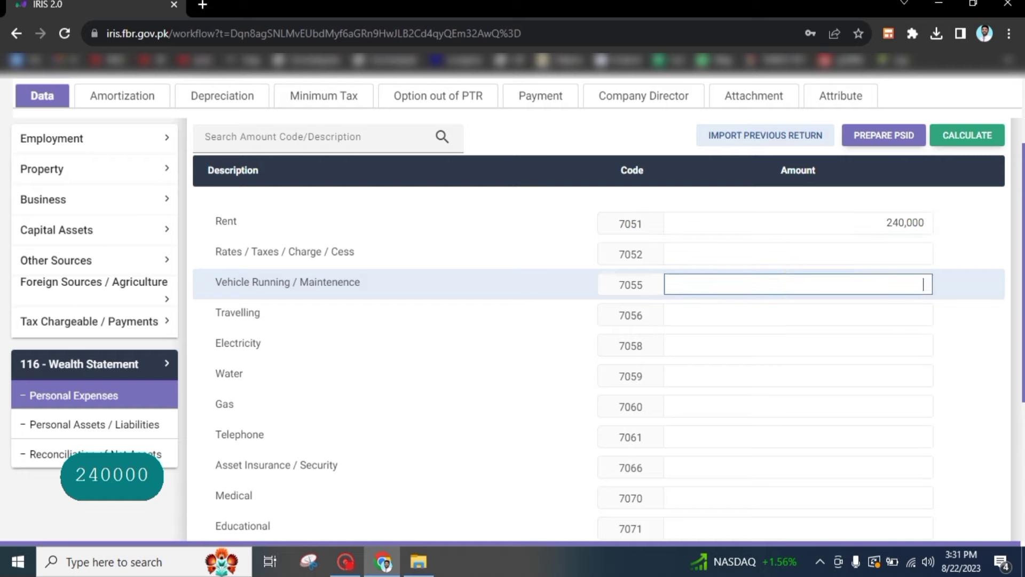
{"action": "type", "text": "50"}
{"action": "key", "text": "BackSpace"}
{"action": "key", "text": "BackSpace"}
{"action": "key", "text": "BackSpace"}
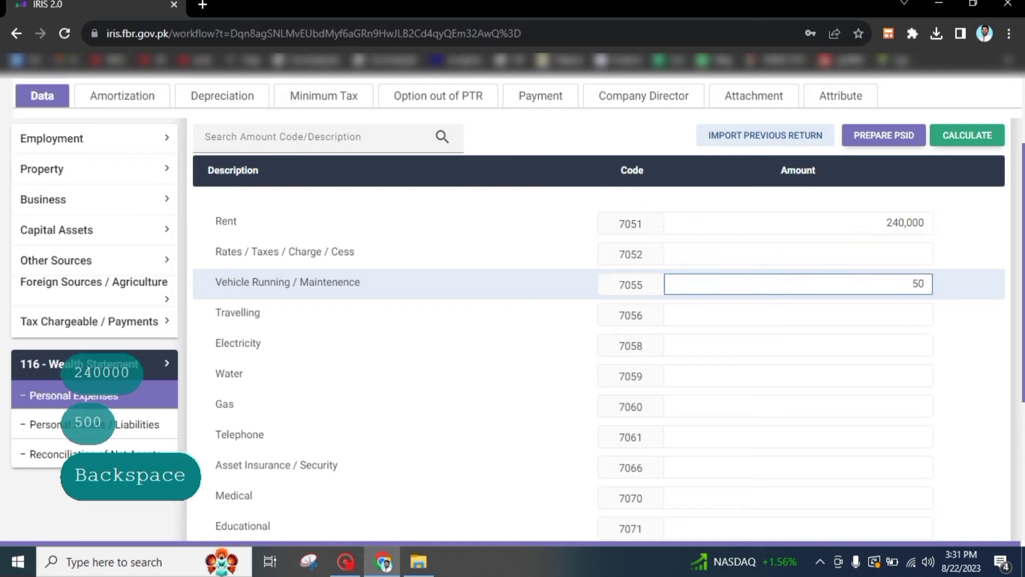
{"action": "type", "text": "200"}
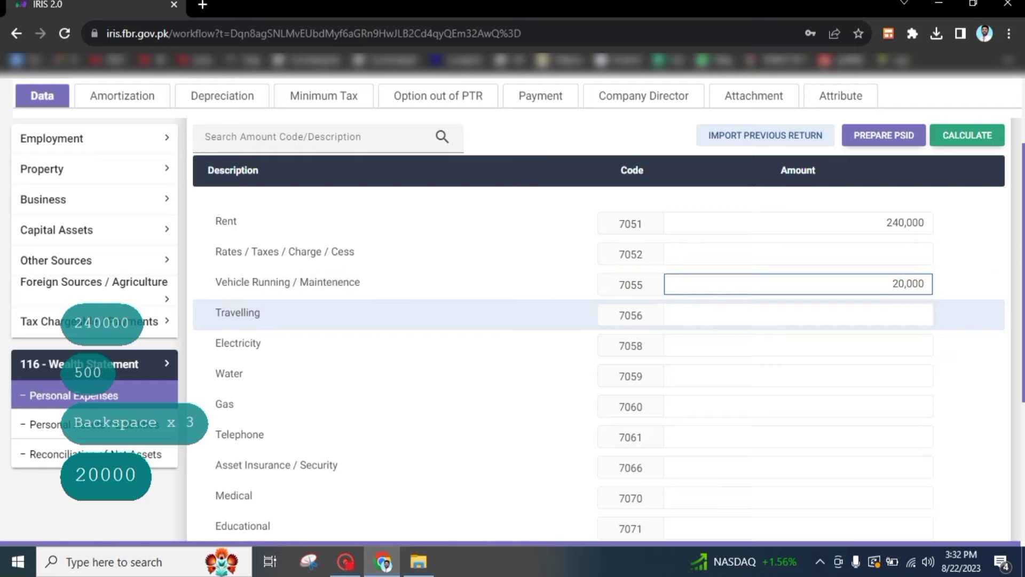
Enter travelling 10,000, electricity 60,000, water 5,000 and gas 5,000
{"action": "left_click", "coordinate": [798, 314]}
{"action": "type", "text": "1000"}
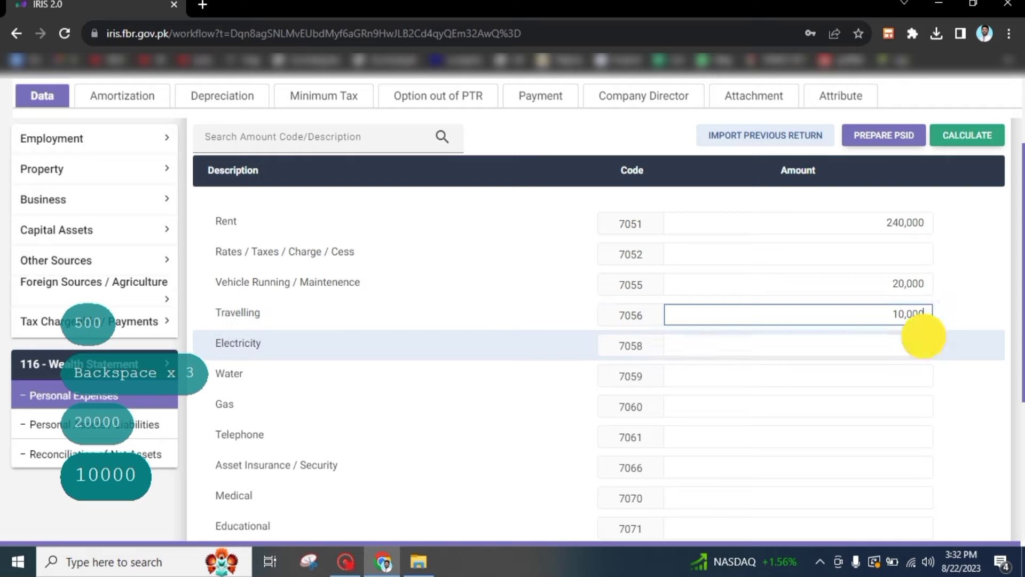
{"action": "left_click", "coordinate": [921, 342]}
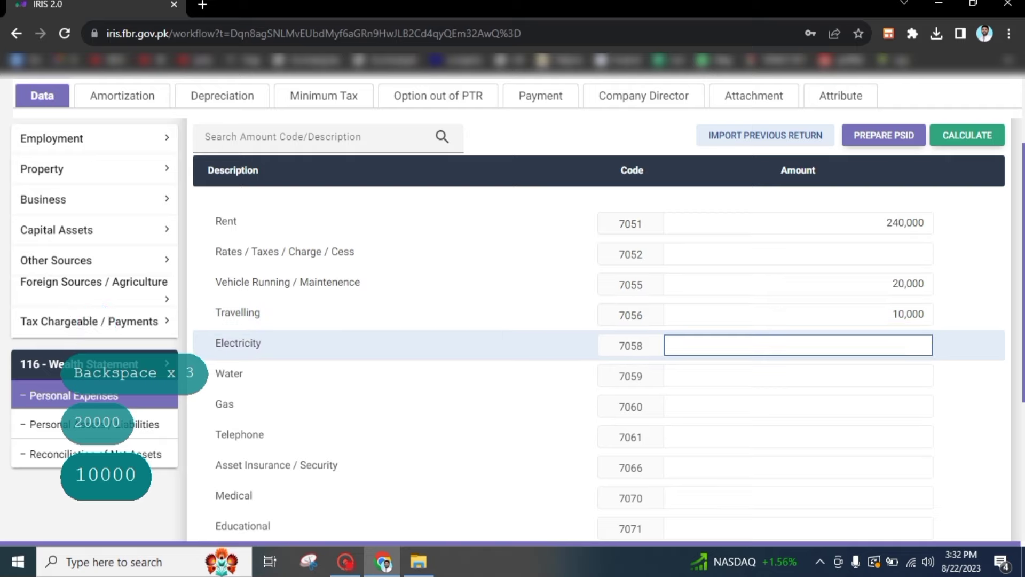
{"action": "type", "text": "600000"}
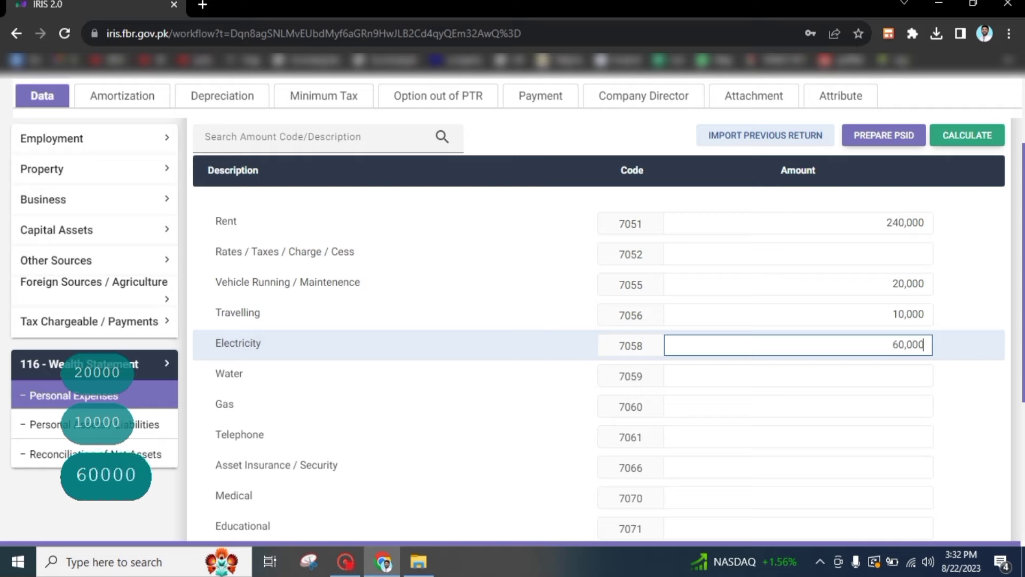
{"action": "left_click", "coordinate": [902, 369]}
{"action": "type", "text": "5"}
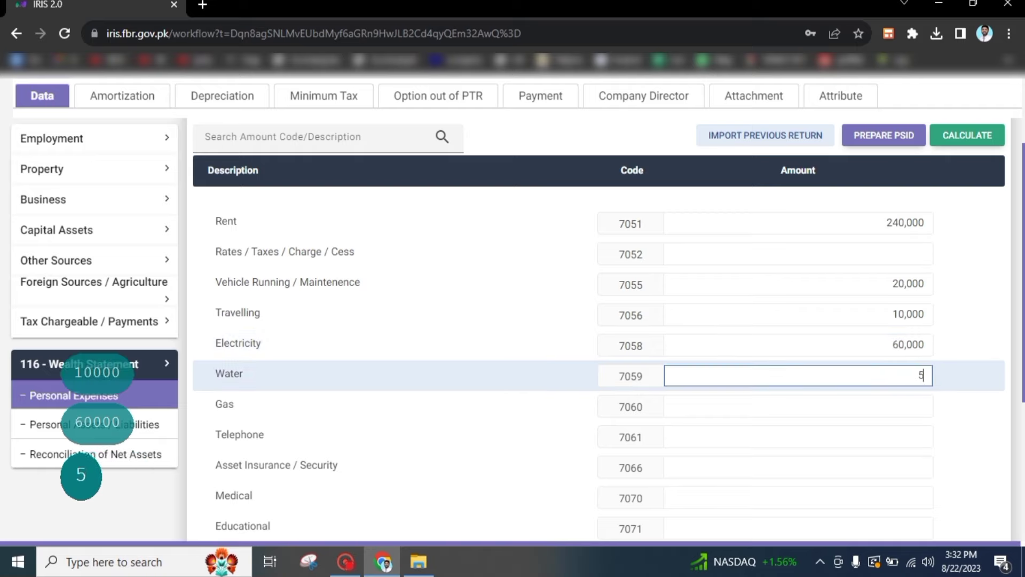
{"action": "type", "text": ",000"}
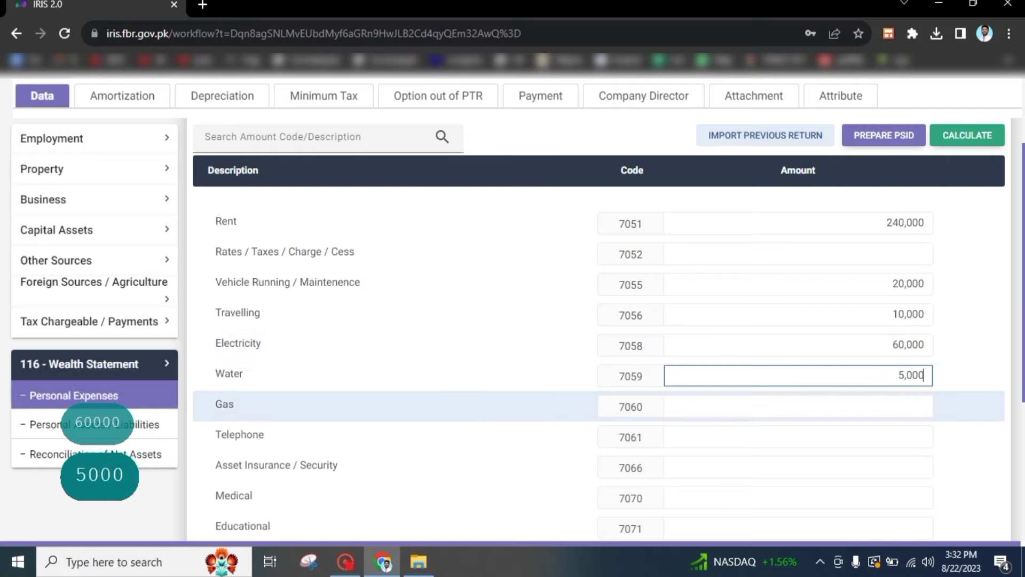
{"action": "left_click", "coordinate": [895, 406]}
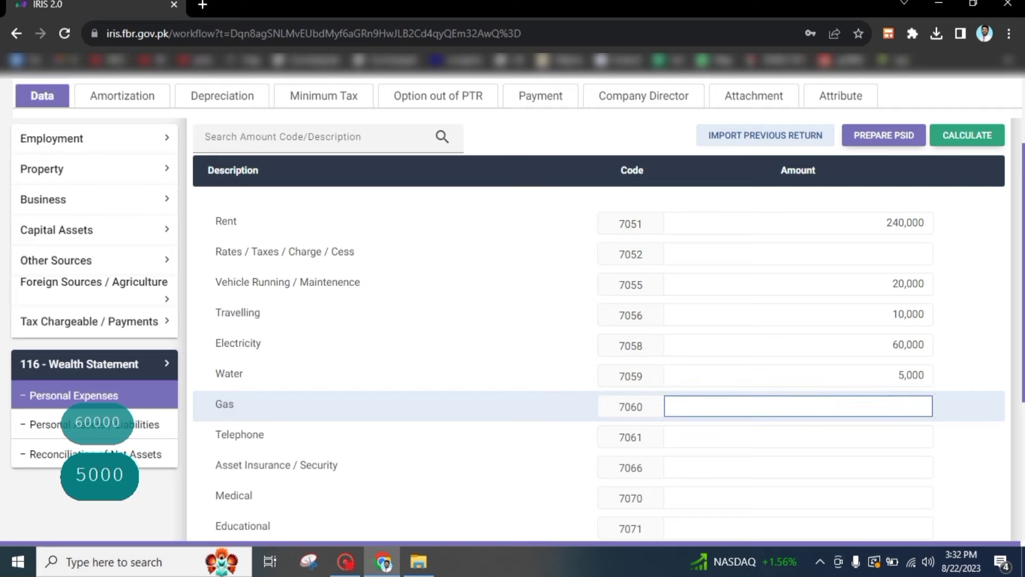
{"action": "type", "text": "5000"}
{"action": "left_click", "coordinate": [1008, 426]}
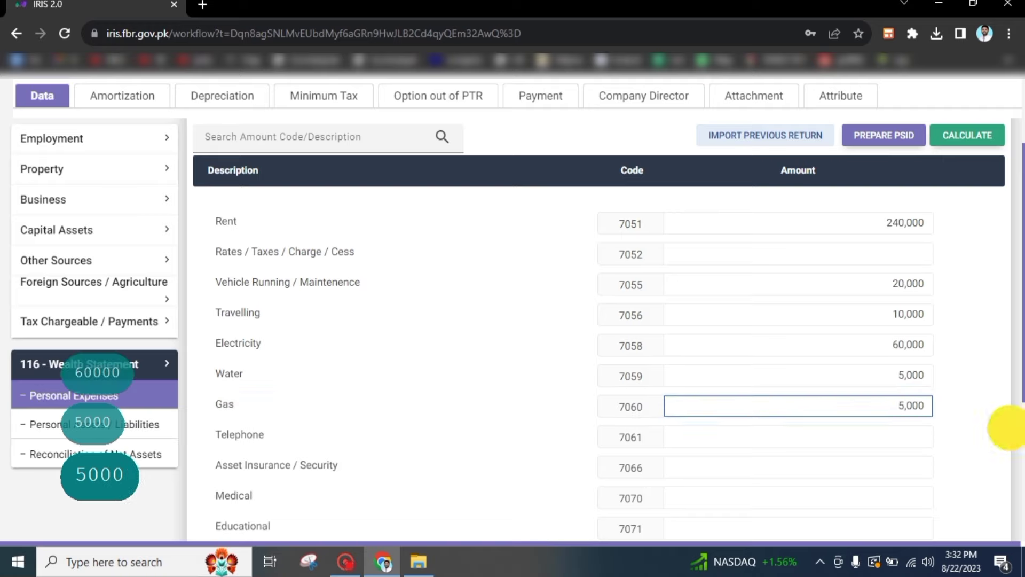
Enter 6,000 for telephone and recalculate the personal expenses
{"action": "scroll", "coordinate": [903, 384], "scroll_direction": "down", "scroll_amount": 2}
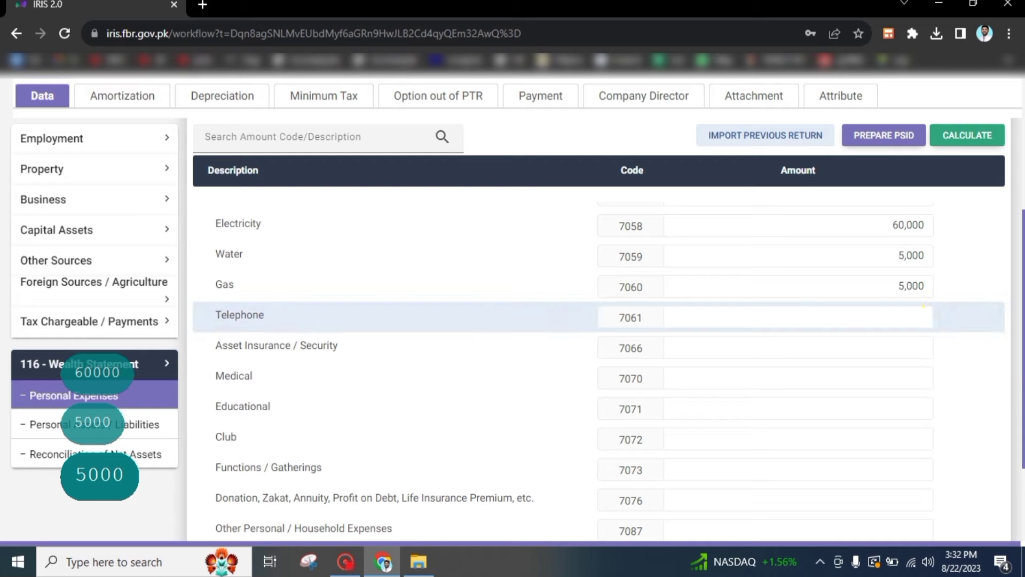
{"action": "left_click", "coordinate": [902, 317]}
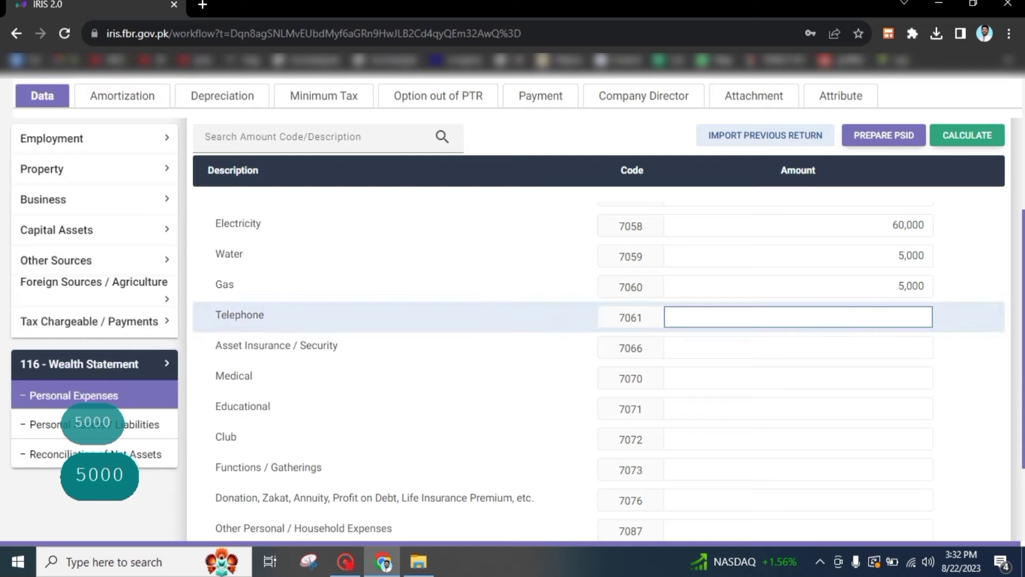
{"action": "type", "text": "6"}
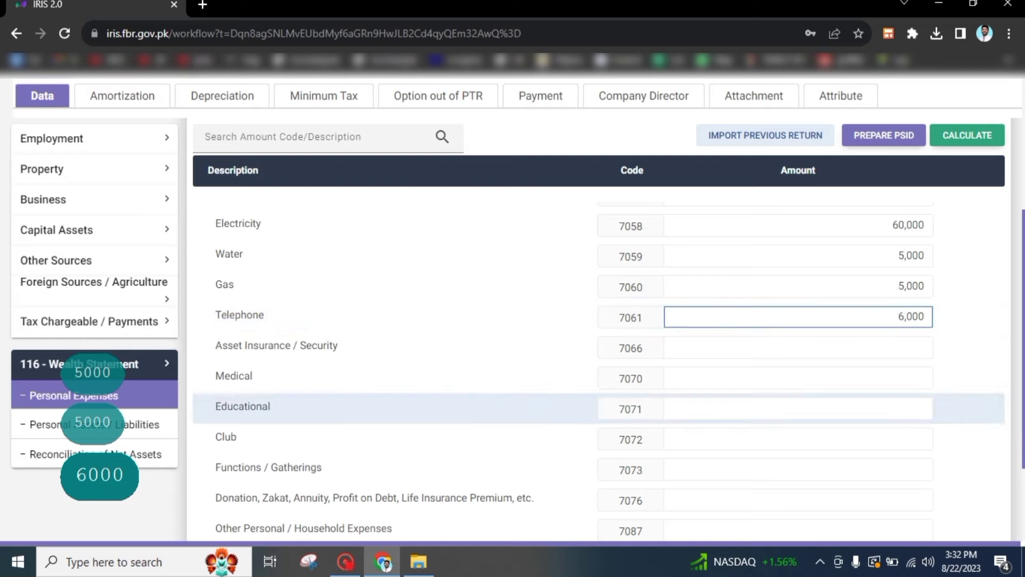
{"action": "left_click", "coordinate": [968, 135]}
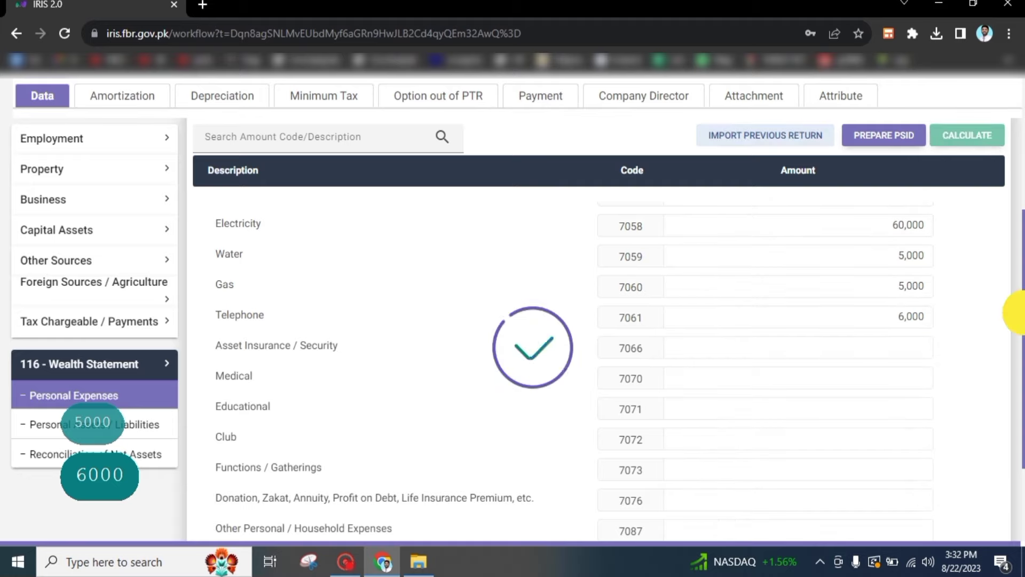
Enter Educational (7071) 90,000 and Medical (7070) 50,000, then recalculate to 486,000
{"action": "left_click_drag", "start_coordinate": [1017, 312], "coordinate": [1014, 355]}
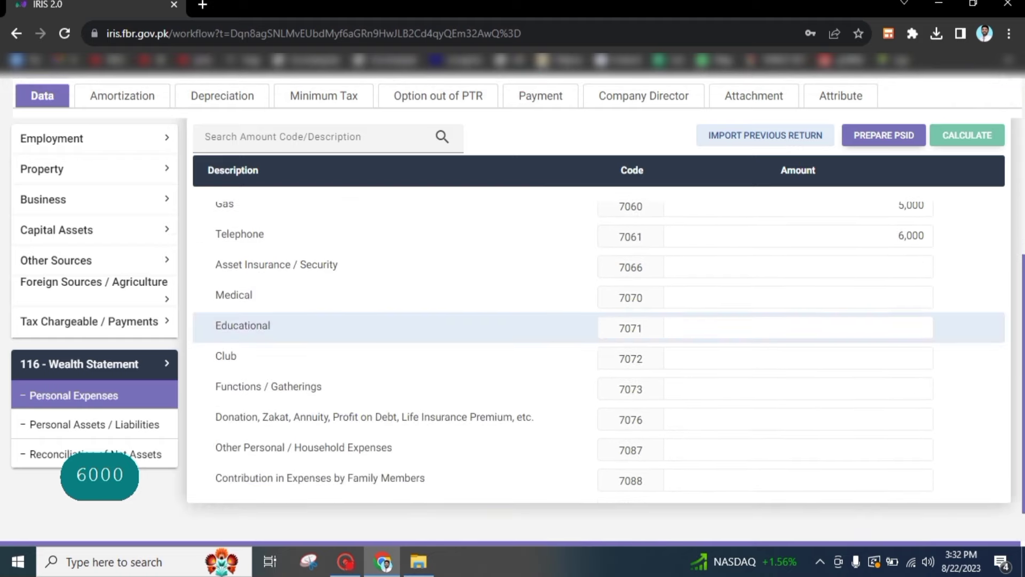
{"action": "left_click", "coordinate": [924, 327]}
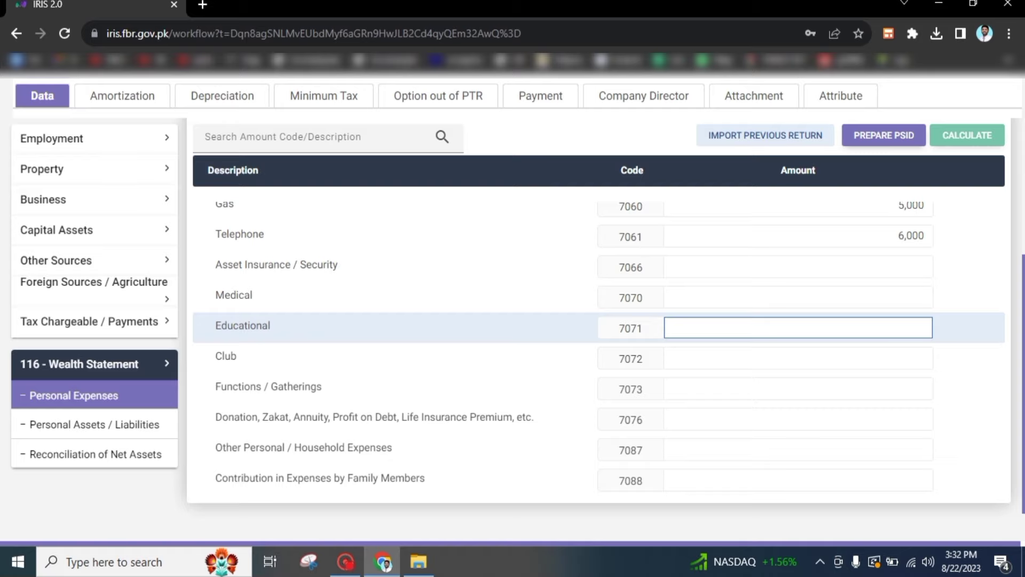
{"action": "type", "text": "900"}
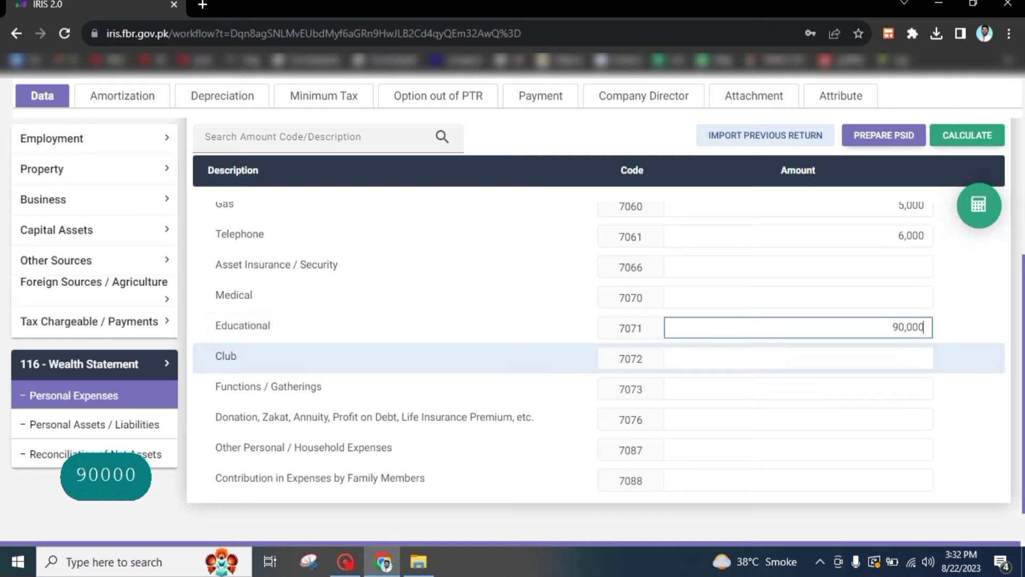
{"action": "left_click", "coordinate": [799, 297]}
{"action": "type", "text": "5000"}
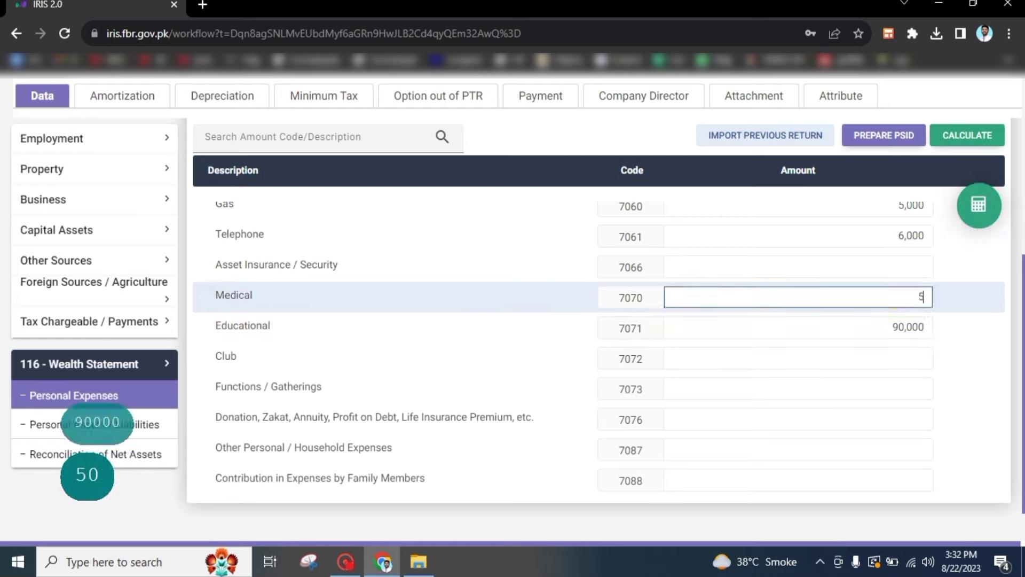
{"action": "left_click", "coordinate": [977, 133]}
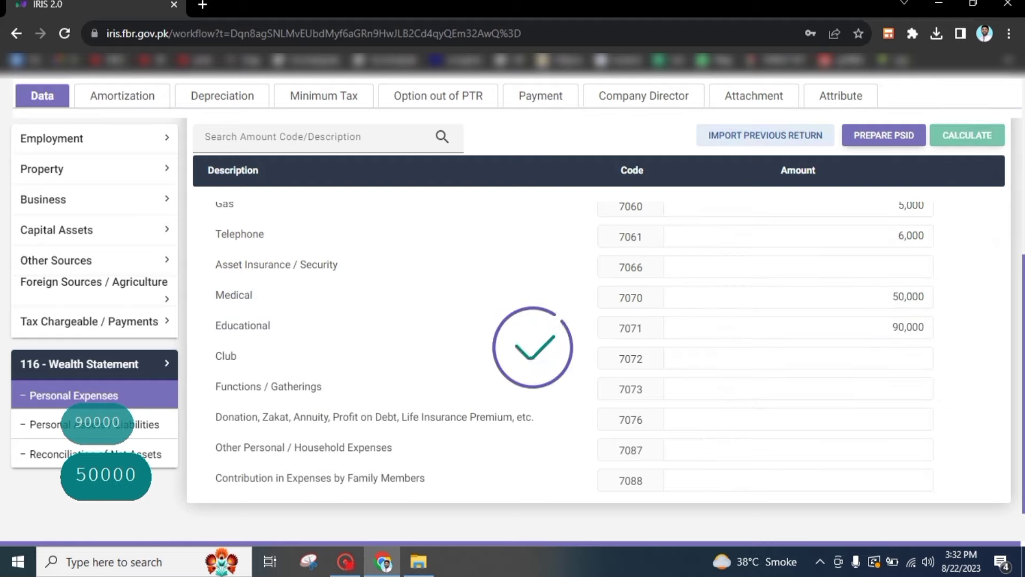
{"action": "left_click_drag", "start_coordinate": [1019, 291], "coordinate": [1019, 320]}
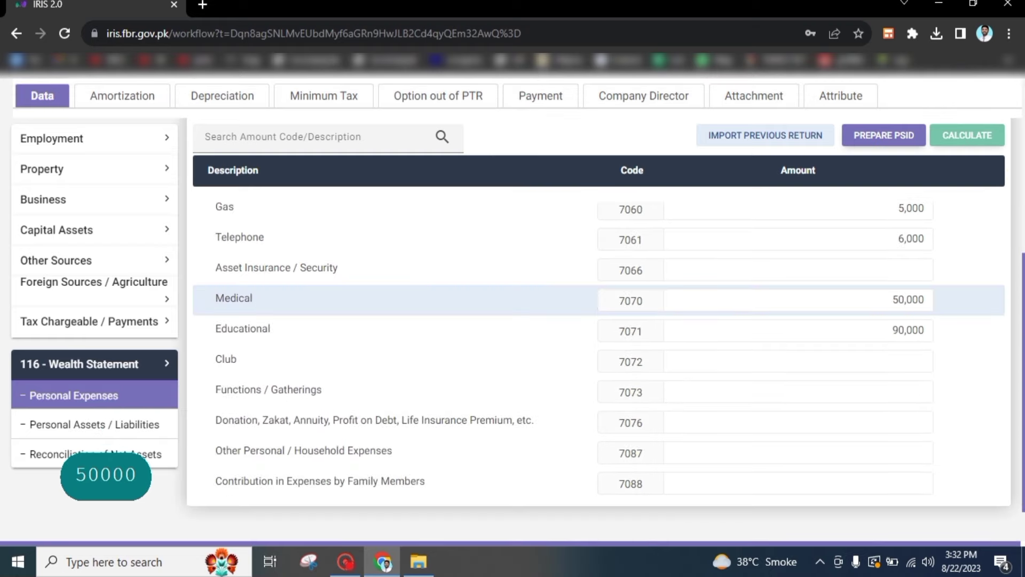
Record 14,000 for Cash (Non-Business) 7012 under Personal Assets / Liabilities and recalculate
{"action": "left_click", "coordinate": [96, 424]}
{"action": "scroll", "coordinate": [94, 378], "scroll_direction": "up", "scroll_amount": 2}
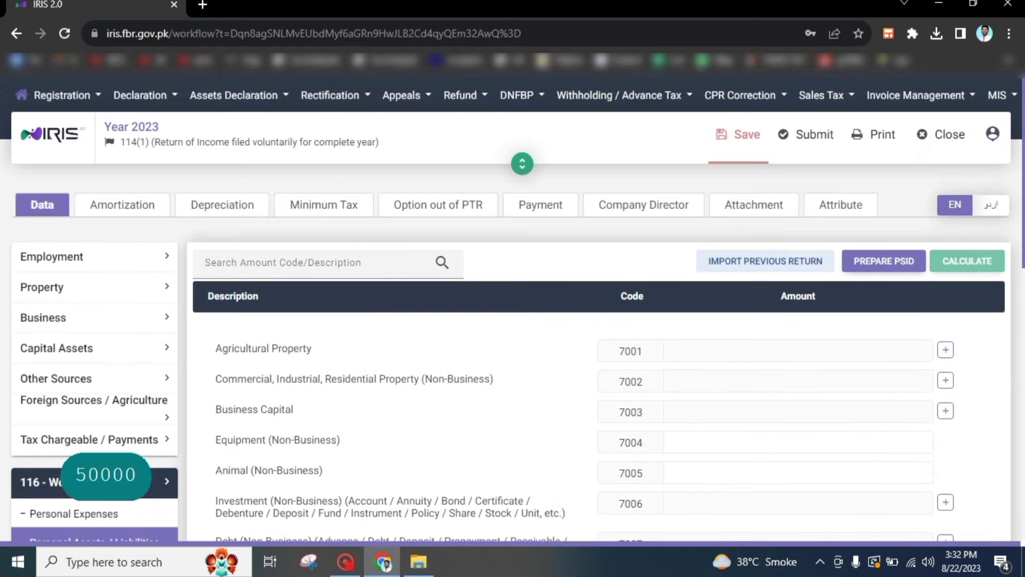
{"action": "left_click_drag", "start_coordinate": [1019, 187], "coordinate": [1019, 291]}
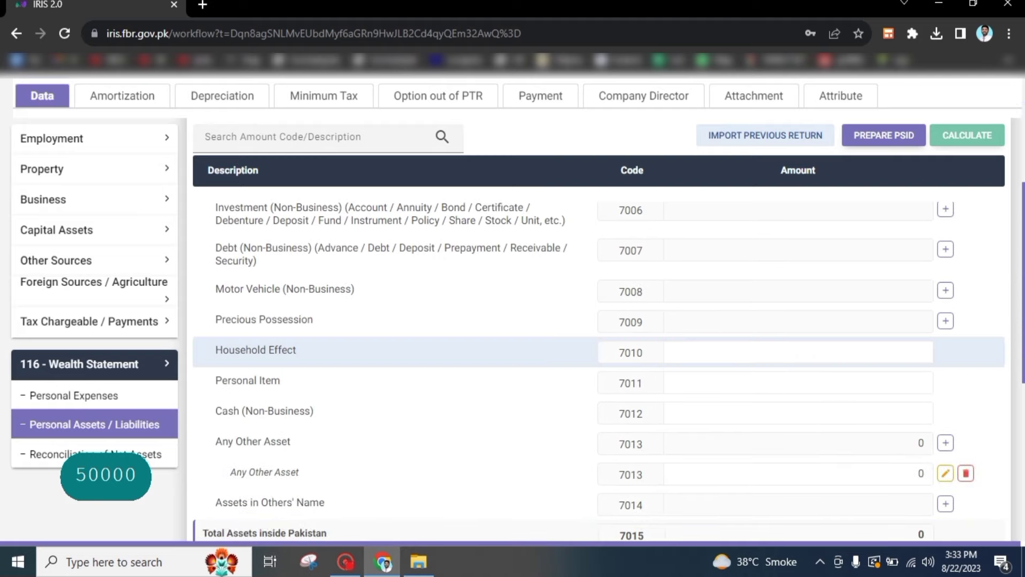
{"action": "left_click", "coordinate": [812, 410]}
{"action": "type", "text": "140"}
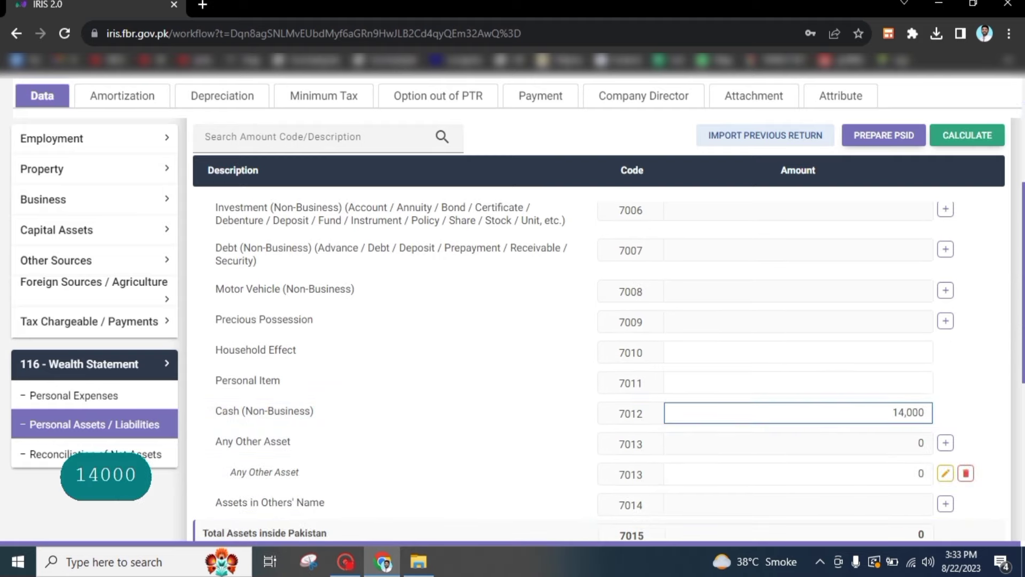
{"action": "left_click", "coordinate": [966, 135]}
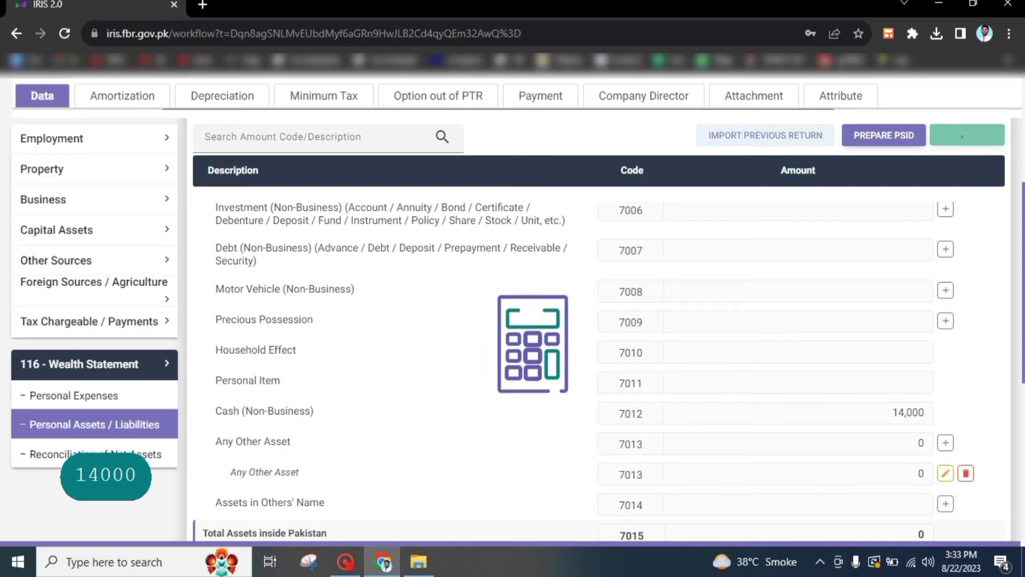
{"action": "scroll", "coordinate": [1017, 331], "scroll_direction": "down", "scroll_amount": 6}
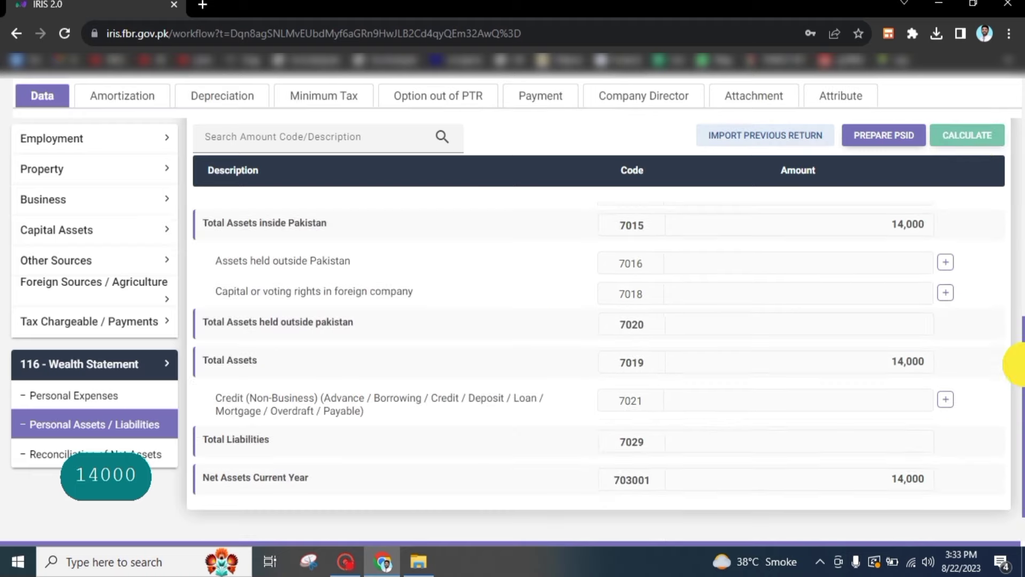
Enter 500,000 of normal-tax income in code 7031 of the net assets reconciliation and recalculate
{"action": "left_click", "coordinate": [48, 454]}
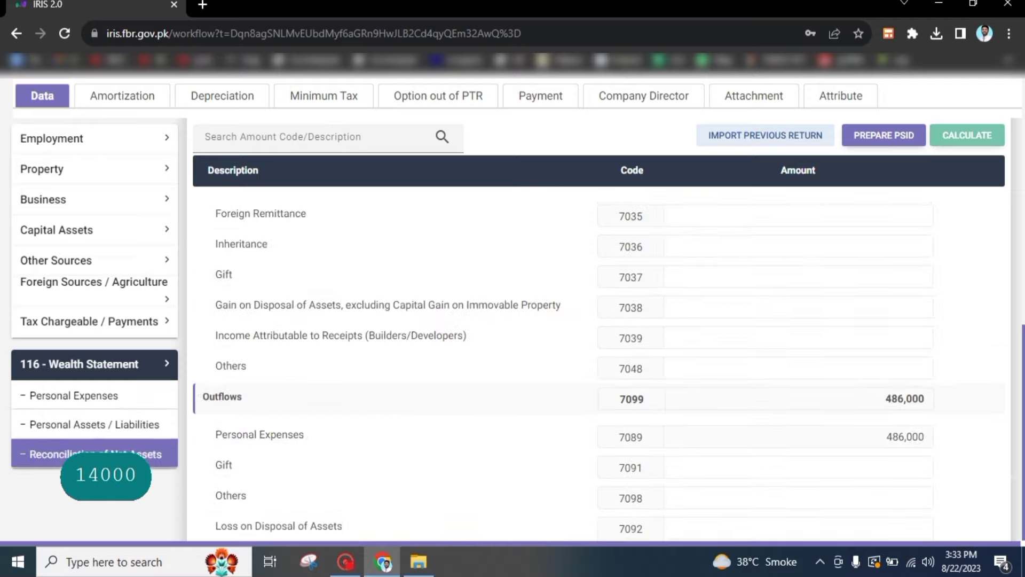
{"action": "scroll", "coordinate": [598, 320], "scroll_direction": "up", "scroll_amount": 10}
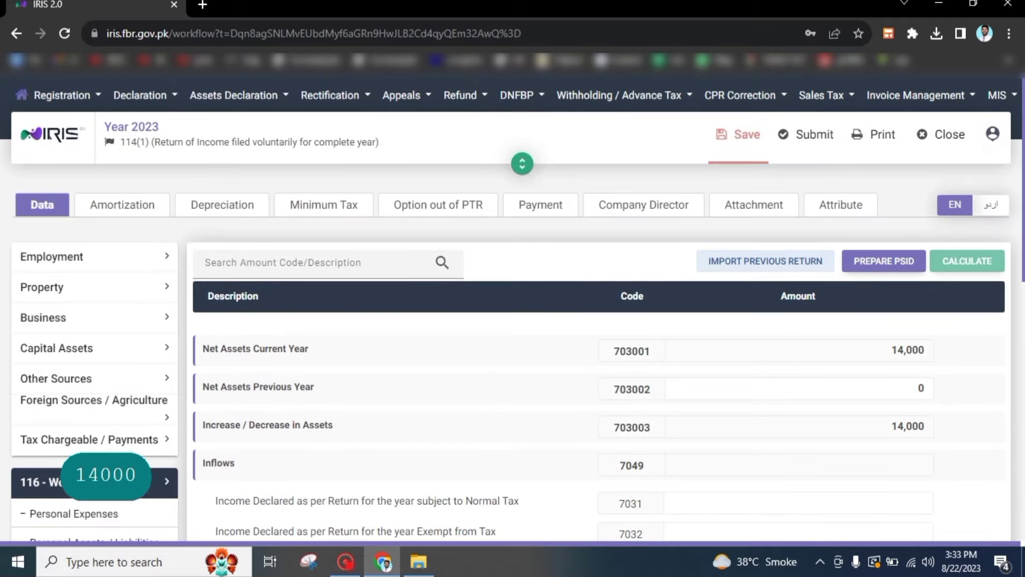
{"action": "scroll", "coordinate": [1016, 171], "scroll_direction": "down", "scroll_amount": 3}
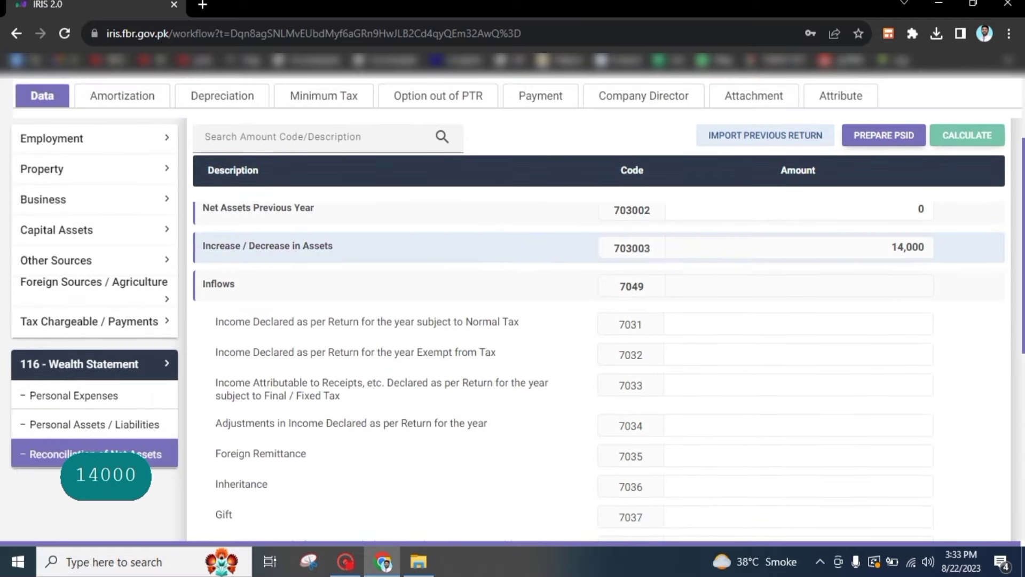
{"action": "left_click", "coordinate": [847, 332]}
{"action": "type", "text": "500,000"}
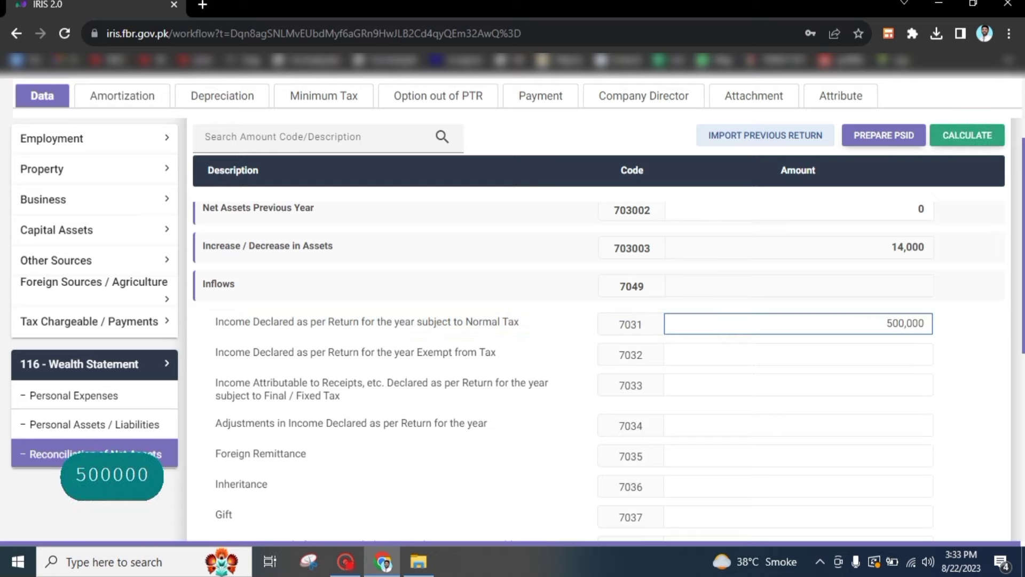
{"action": "left_click", "coordinate": [968, 135]}
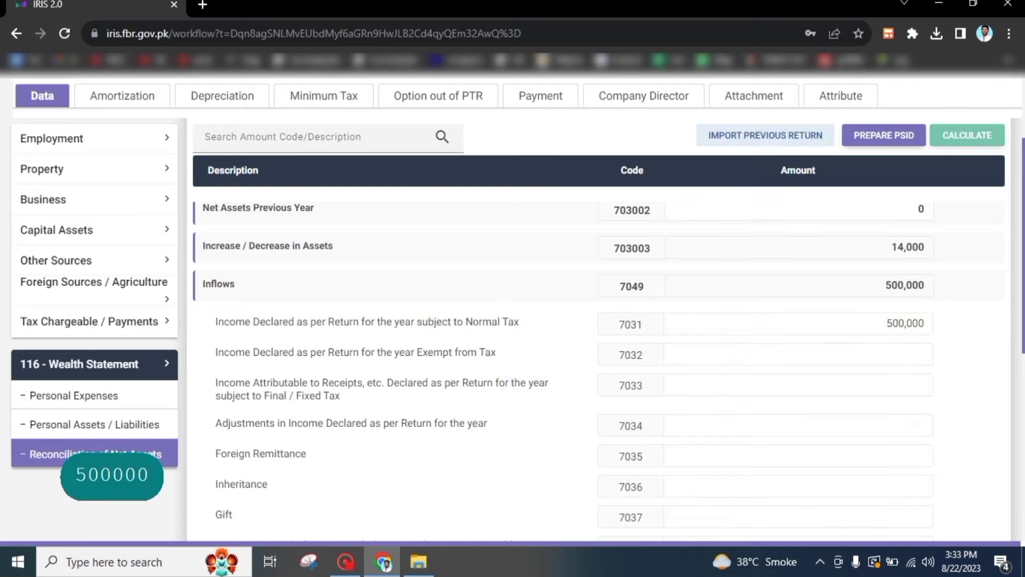
Enter 200,000 as Foreign Remittance in code 7035 and recalculate the totals
{"action": "left_click_drag", "start_coordinate": [1023, 238], "coordinate": [1020, 401]}
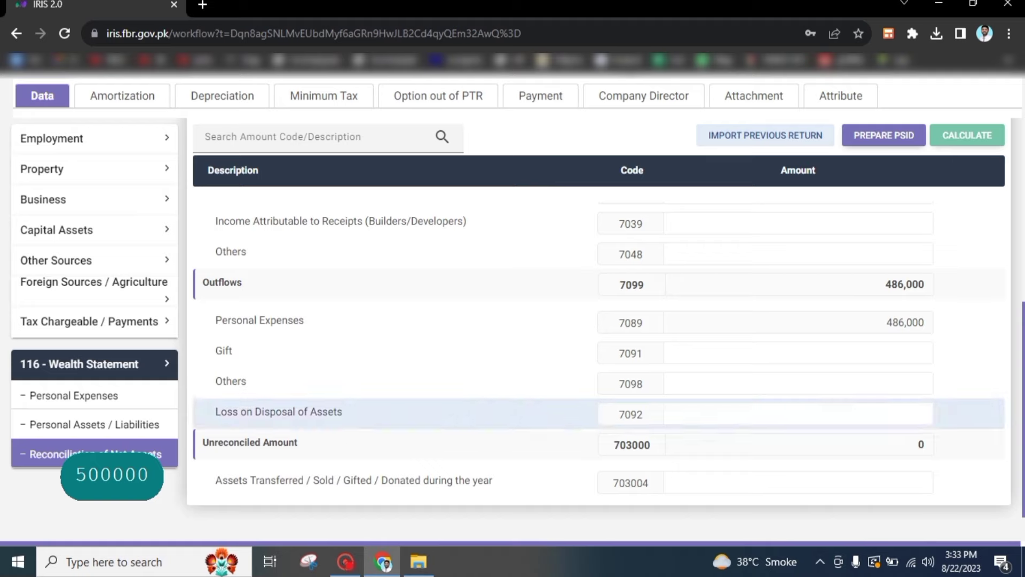
{"action": "left_click_drag", "start_coordinate": [1018, 446], "coordinate": [972, 356]}
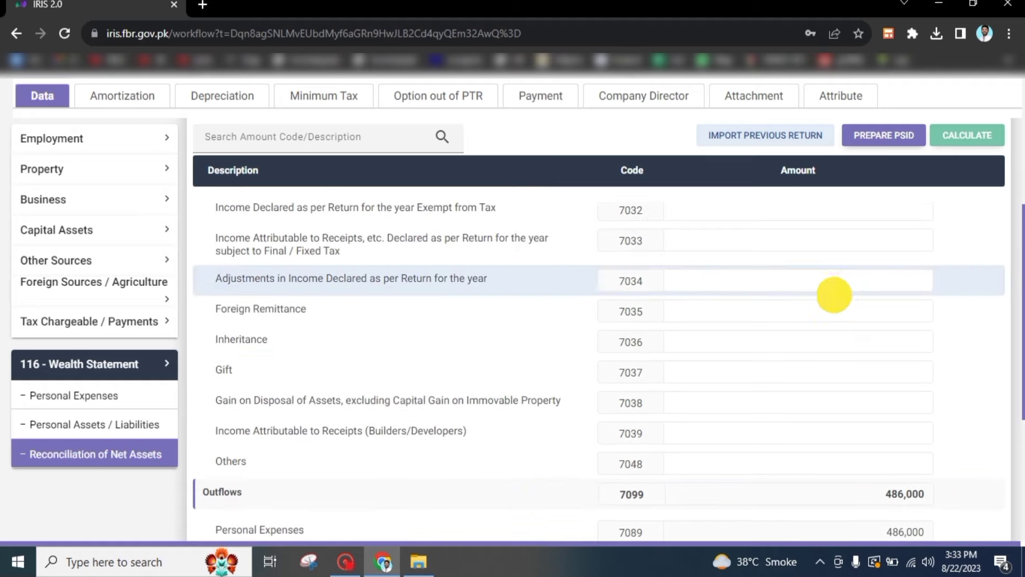
{"action": "left_click", "coordinate": [833, 305]}
{"action": "type", "text": "2000"}
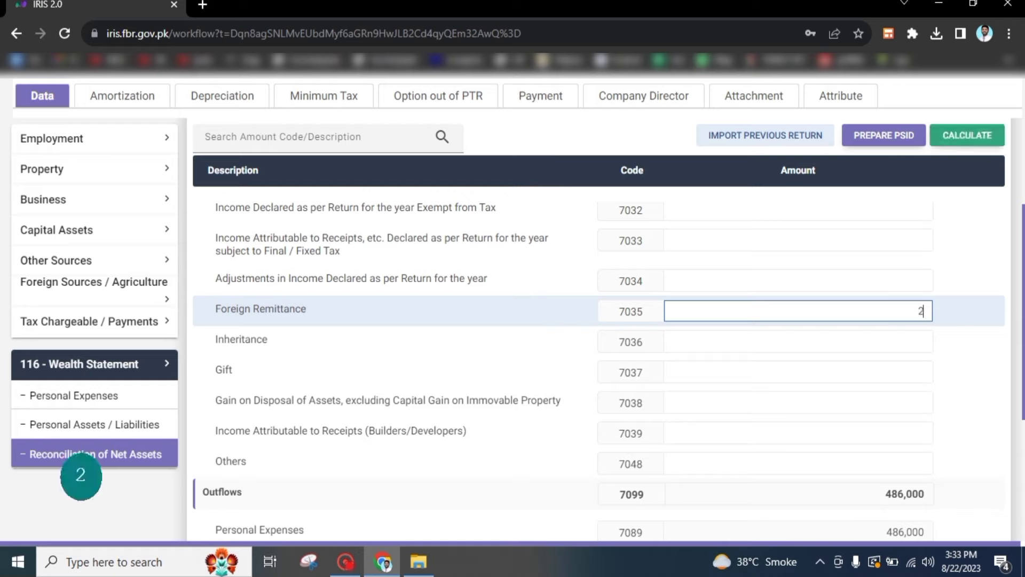
{"action": "left_click", "coordinate": [967, 135]}
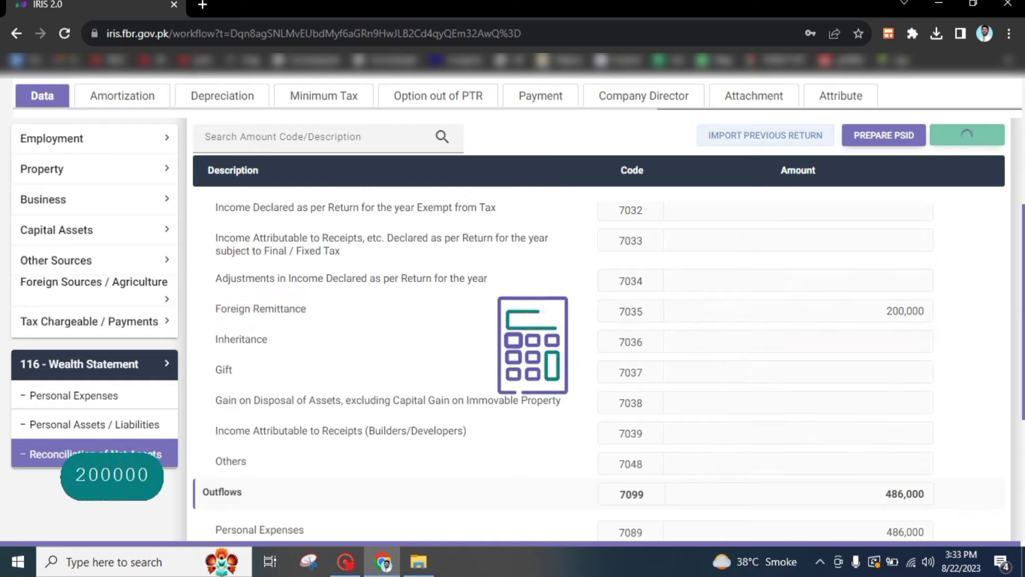
{"action": "left_click_drag", "start_coordinate": [1017, 232], "coordinate": [1017, 315]}
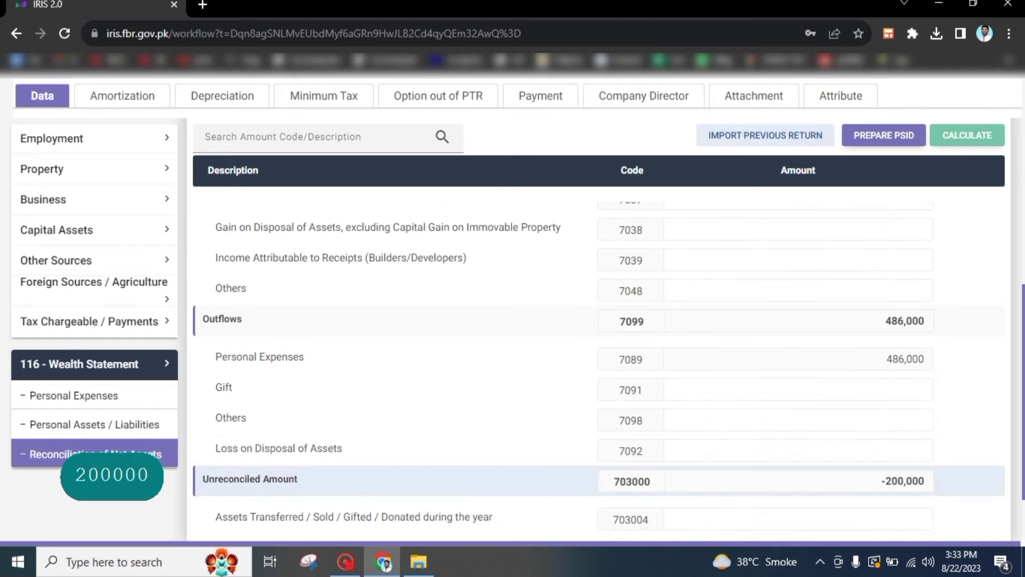
{"action": "left_click_drag", "start_coordinate": [876, 481], "coordinate": [936, 480]}
{"action": "left_click", "coordinate": [988, 465]}
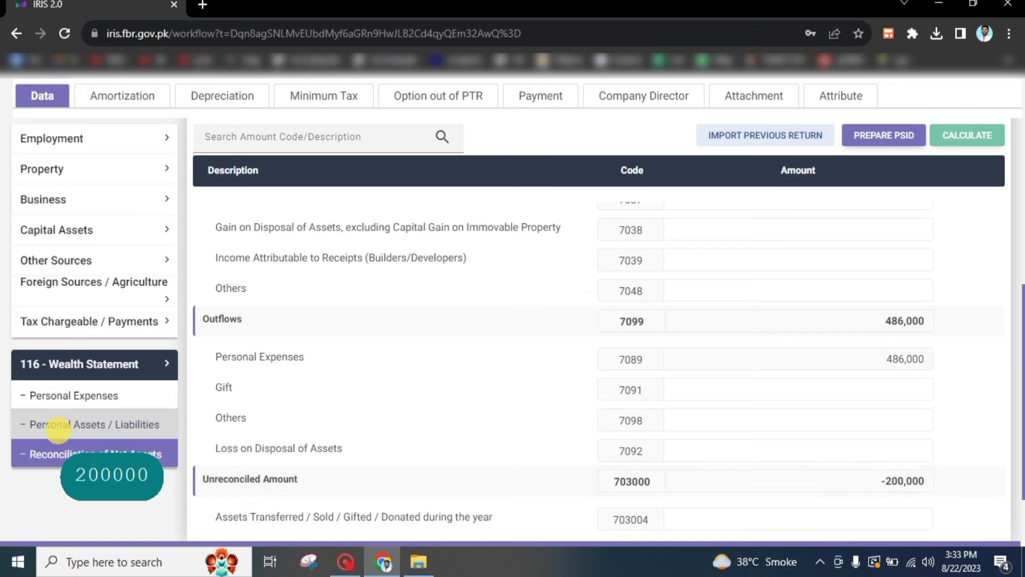
Change Cash (Non-Business) 7012 to 114,000, recalculate, and review the reconciliation showing -100,000
{"action": "left_click", "coordinate": [58, 424]}
{"action": "scroll", "coordinate": [1022, 316], "scroll_direction": "down", "scroll_amount": 4}
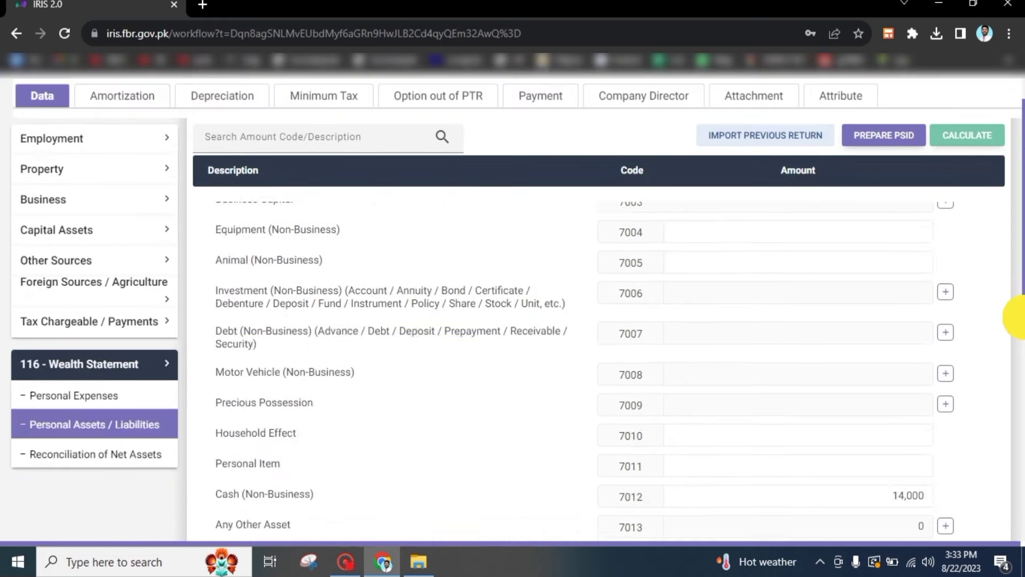
{"action": "left_click_drag", "start_coordinate": [1021, 316], "coordinate": [1020, 343]}
{"action": "left_click", "coordinate": [874, 378]}
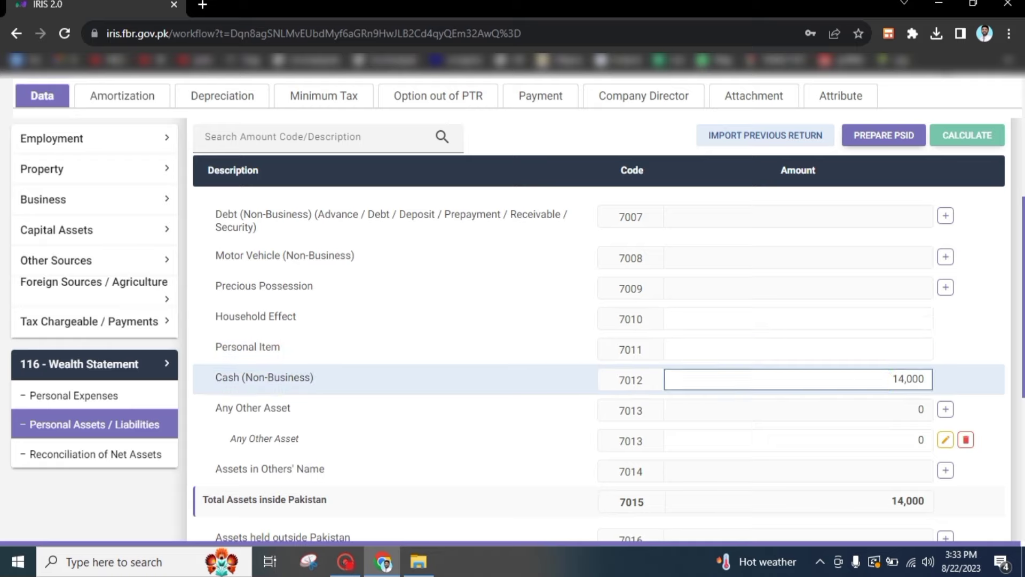
{"action": "type", "text": "1"}
{"action": "left_click", "coordinate": [968, 135]}
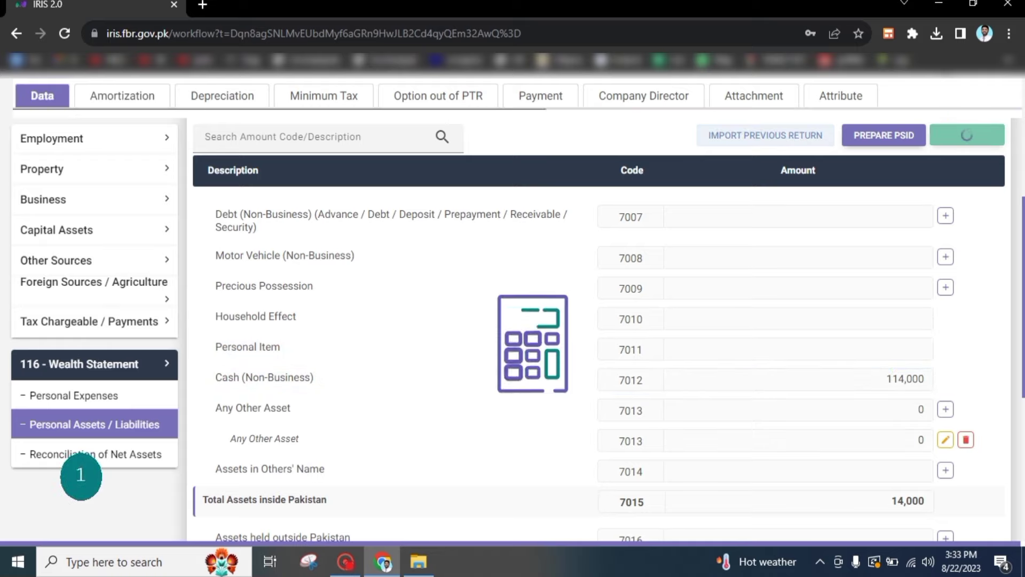
{"action": "left_click", "coordinate": [76, 453]}
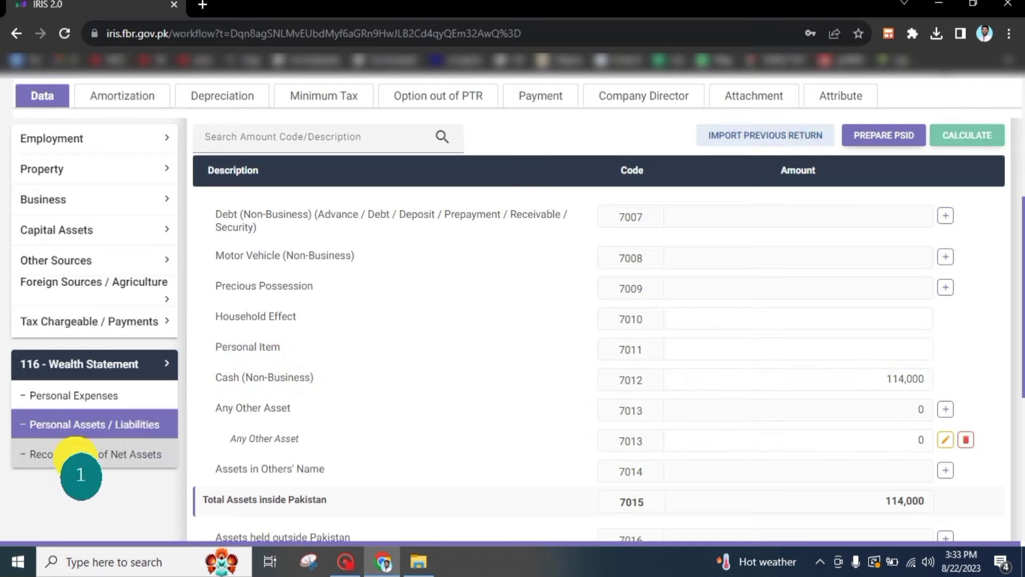
{"action": "scroll", "coordinate": [1020, 483], "scroll_direction": "down", "scroll_amount": 10}
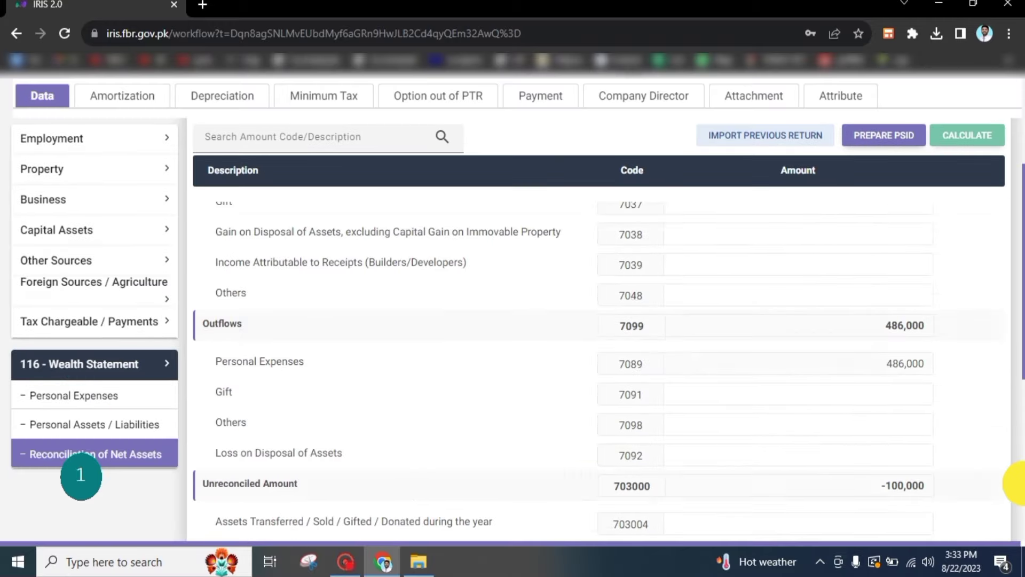
{"action": "scroll", "coordinate": [1017, 483], "scroll_direction": "down", "scroll_amount": 2}
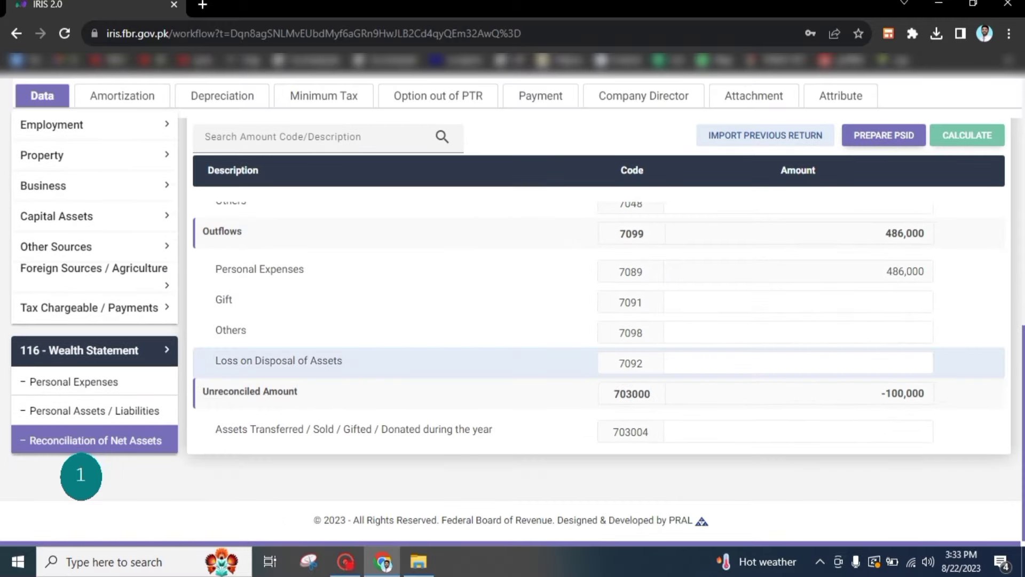
Enter 100,000 in Other Personal / Household Expenses (7087) and recalculate to reach zero unreconciled
{"action": "left_click", "coordinate": [84, 383]}
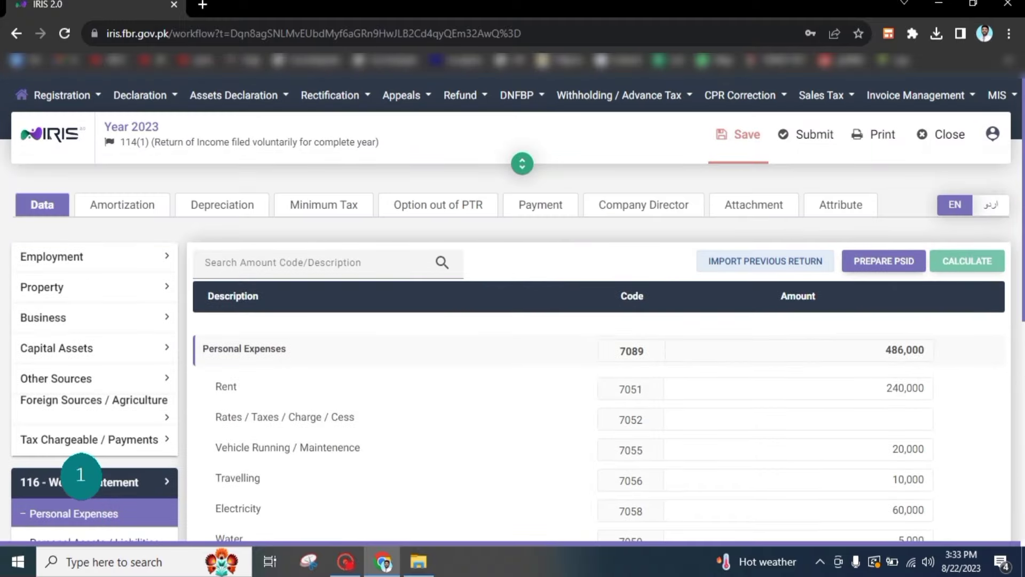
{"action": "left_click_drag", "start_coordinate": [1020, 234], "coordinate": [1014, 428]}
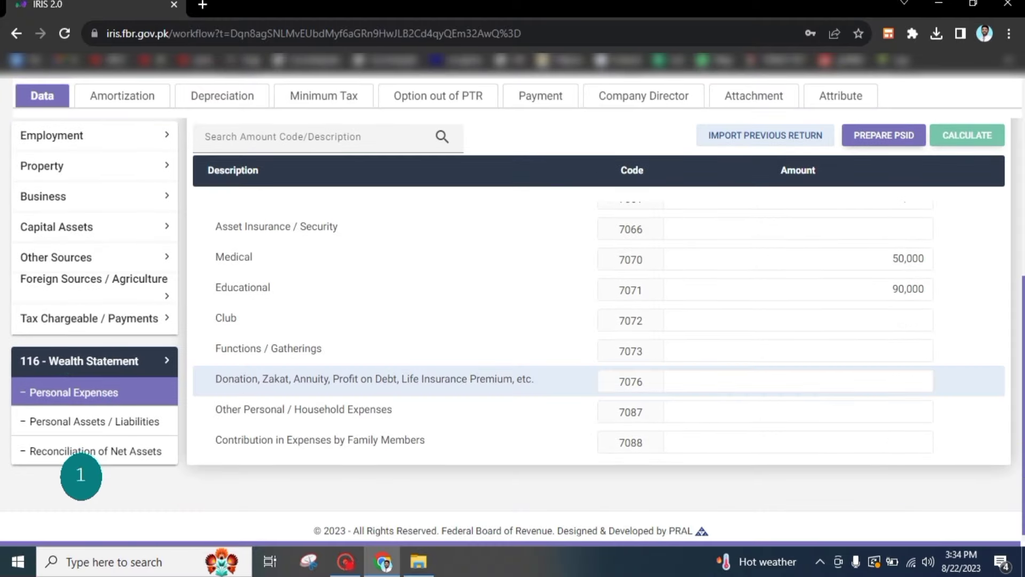
{"action": "left_click", "coordinate": [829, 411]}
{"action": "type", "text": "10"}
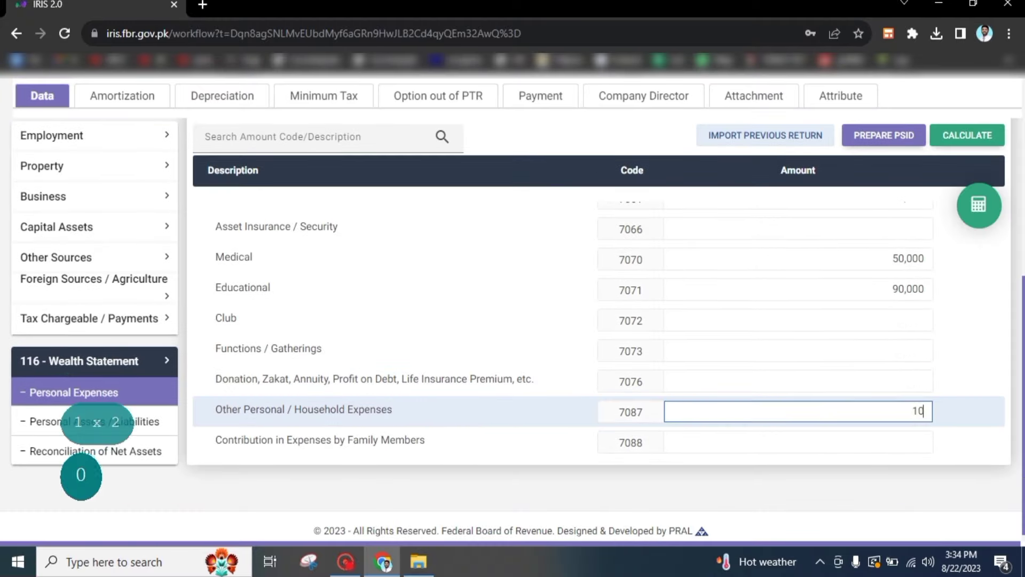
{"action": "type", "text": "0,000"}
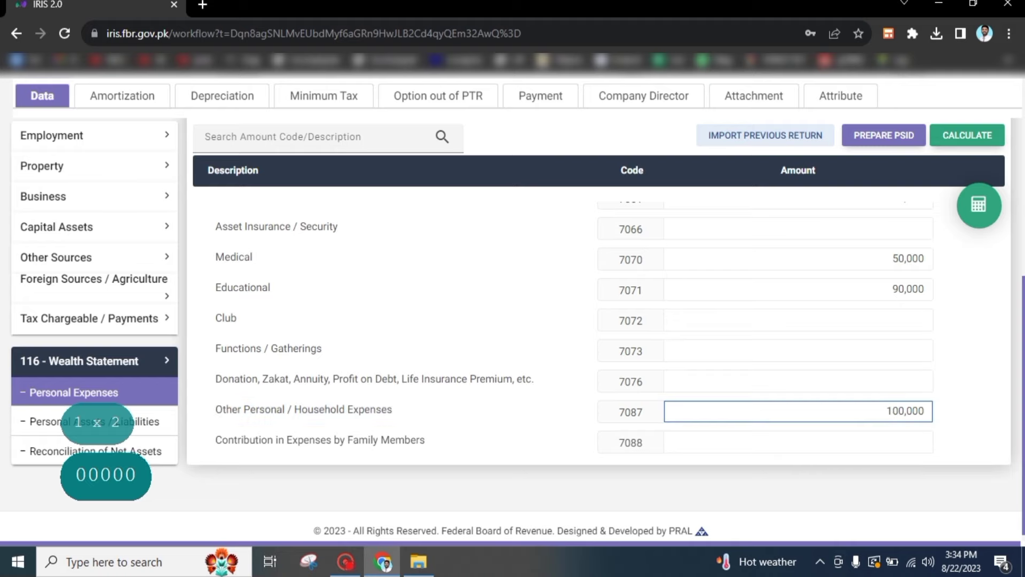
{"action": "left_click", "coordinate": [967, 135]}
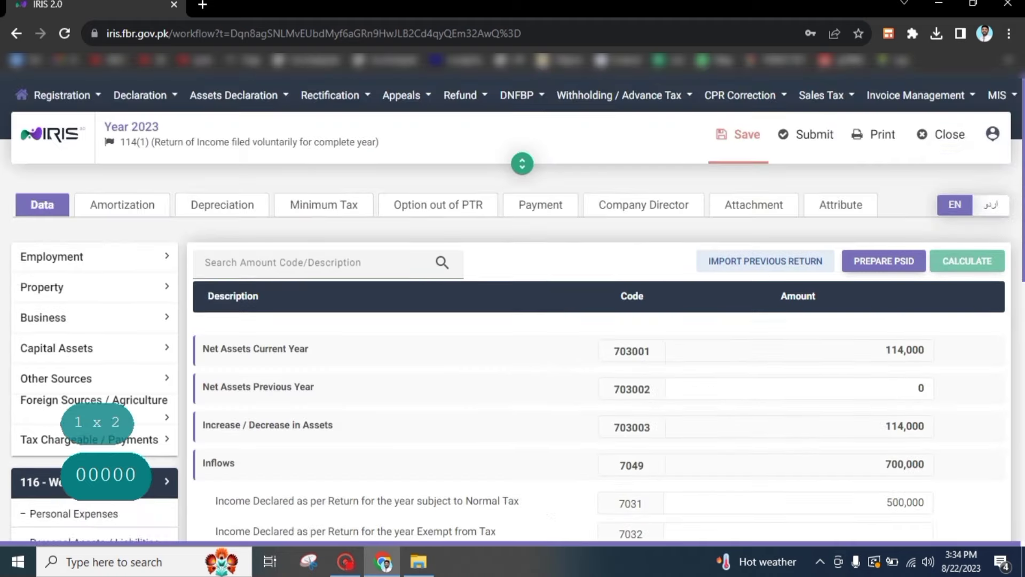
{"action": "left_click", "coordinate": [1021, 473]}
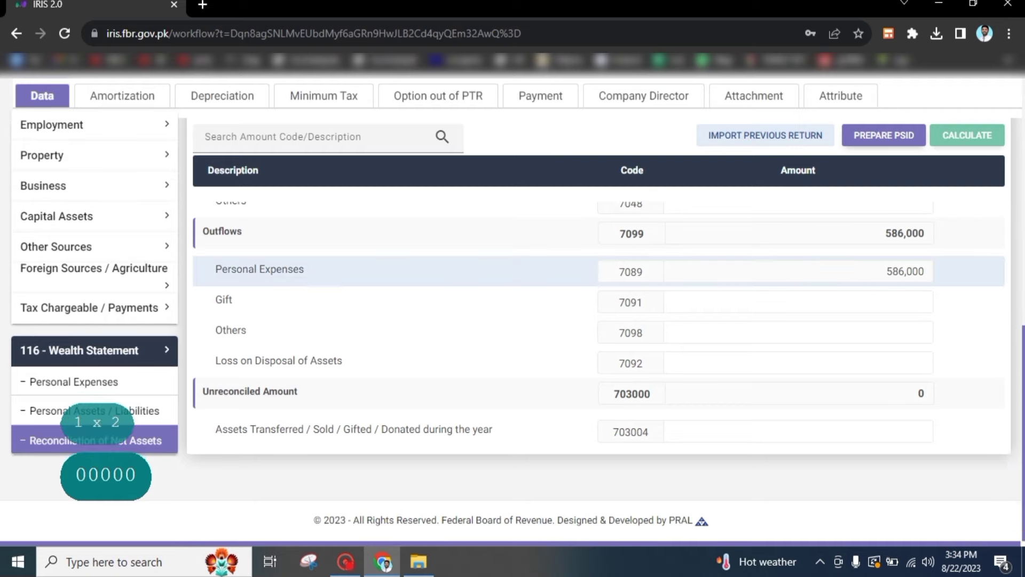
Save the 2023 114(1) return and close it back to the dashboard
{"action": "left_click_drag", "start_coordinate": [1020, 364], "coordinate": [1020, 80]}
{"action": "left_click", "coordinate": [740, 134]}
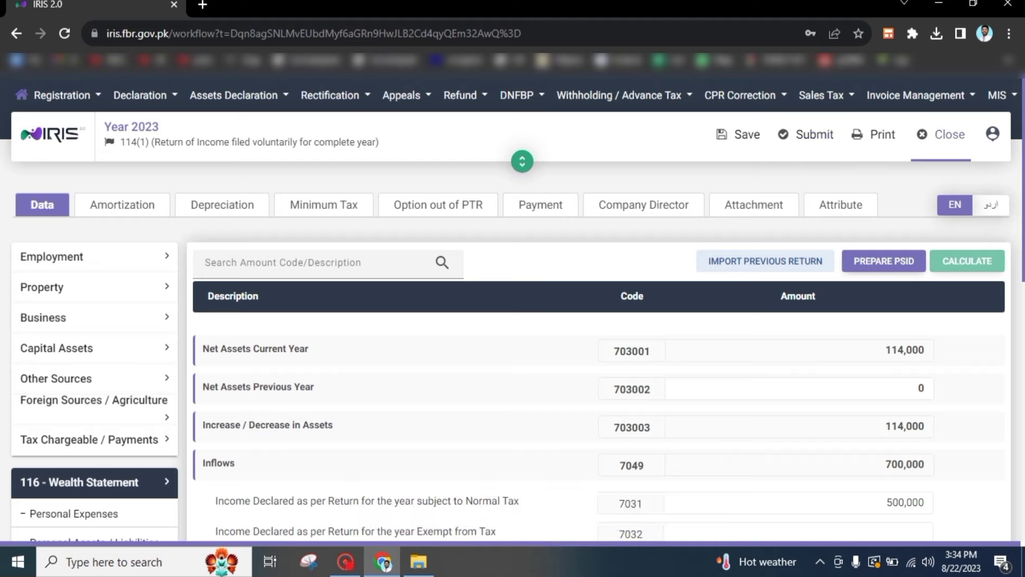
{"action": "left_click", "coordinate": [941, 134]}
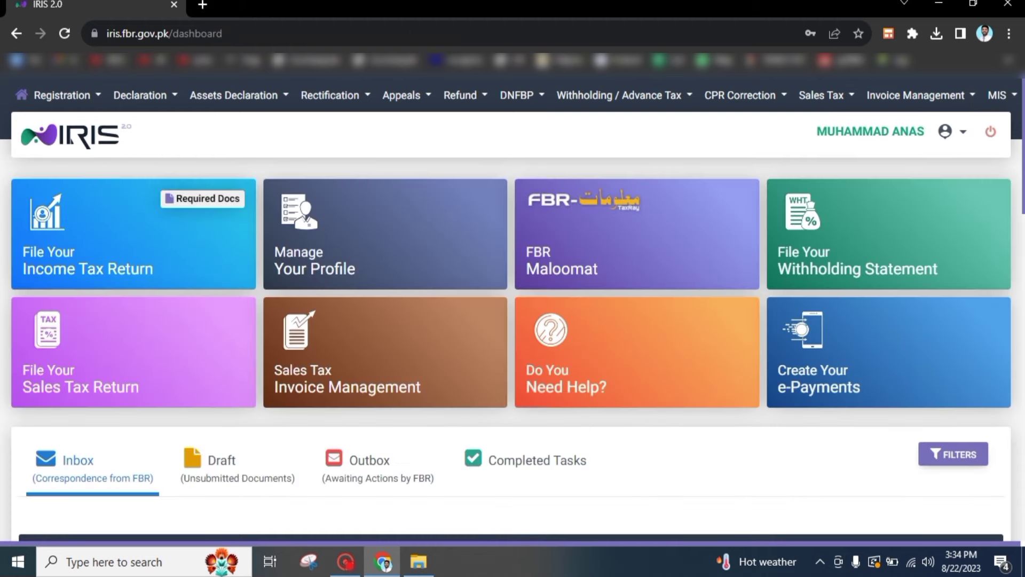
List the 16 completed declaration tasks under the dashboard's Completed Tasks
{"action": "left_click", "coordinate": [391, 460]}
{"action": "left_click", "coordinate": [517, 467]}
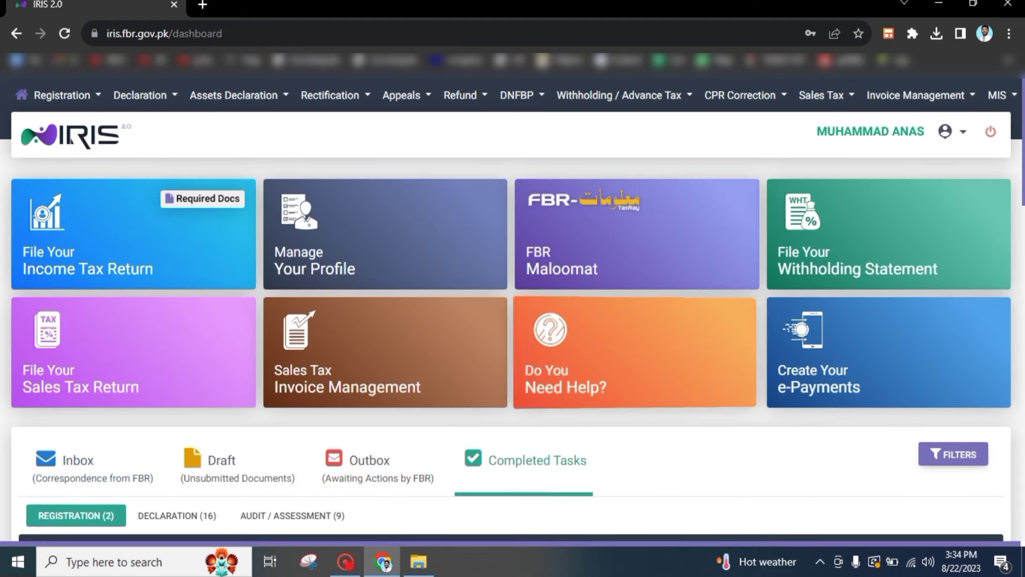
{"action": "scroll", "coordinate": [1017, 235], "scroll_direction": "down", "scroll_amount": 4}
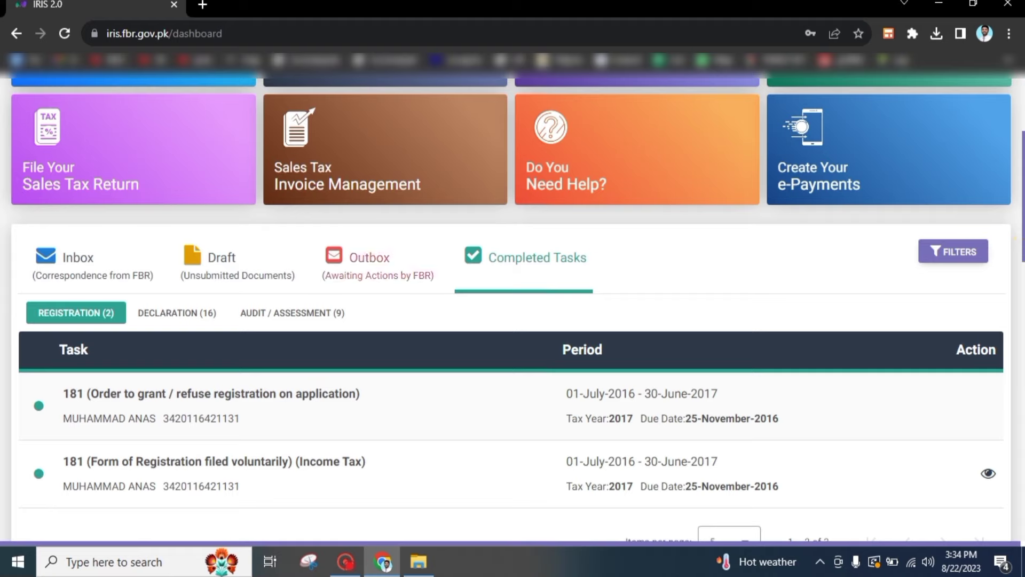
{"action": "left_click", "coordinate": [171, 313]}
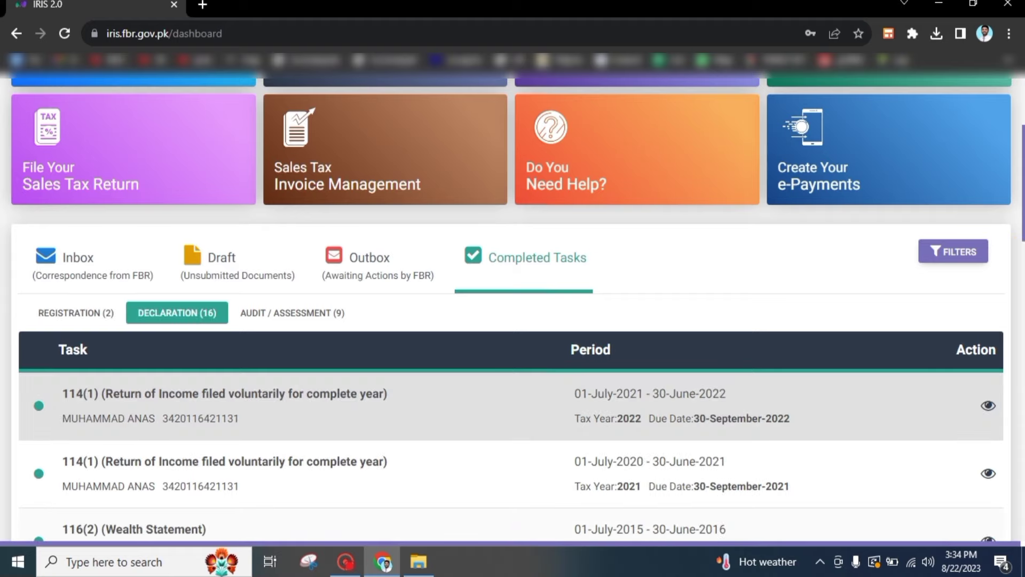
{"action": "left_click", "coordinate": [346, 561]}
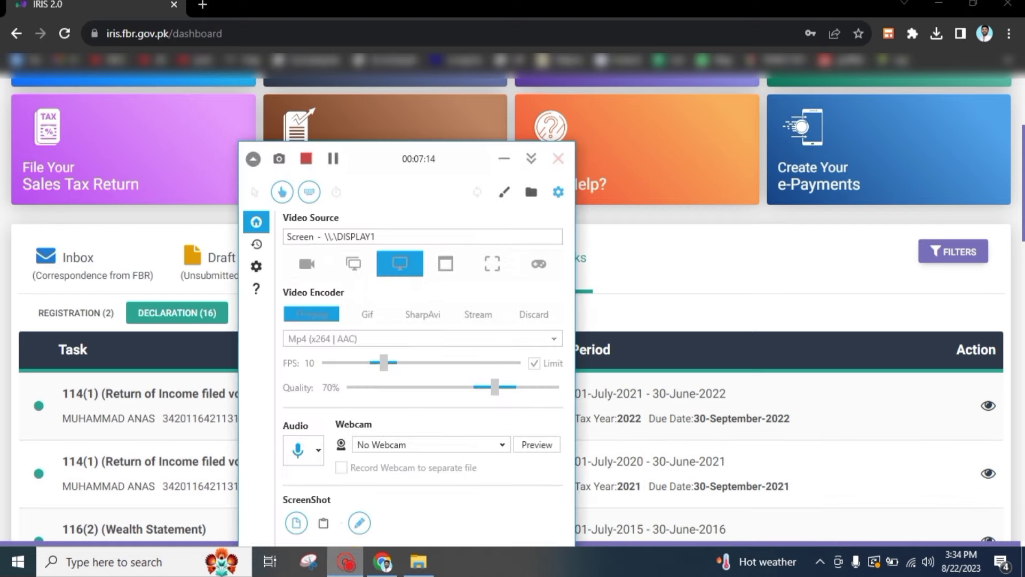